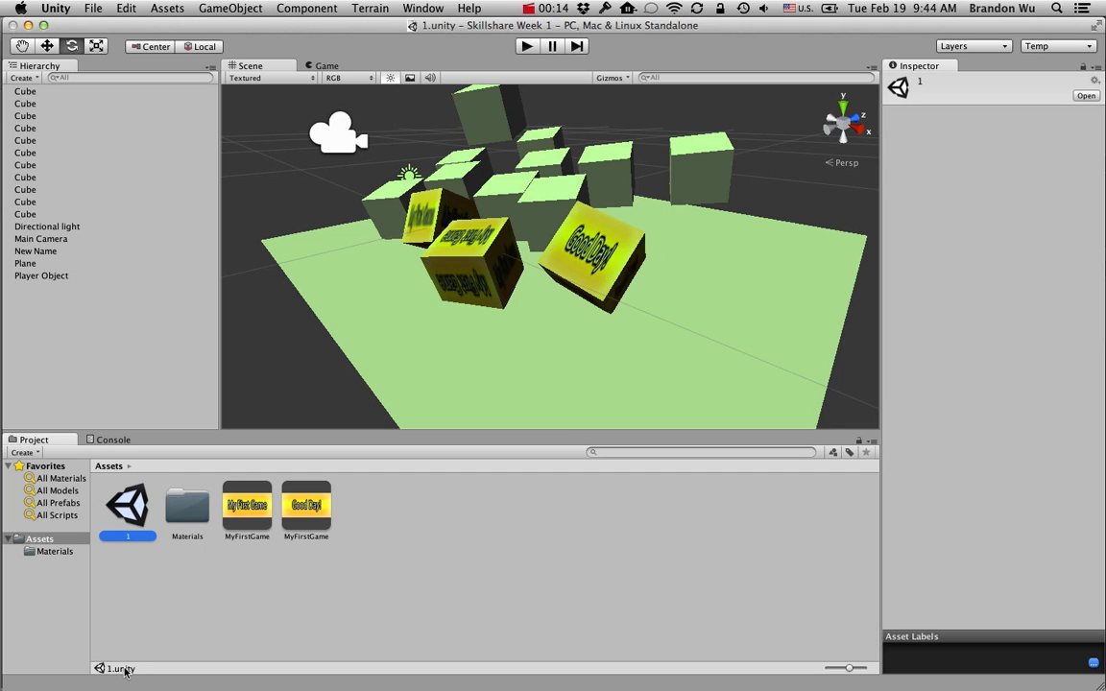
# Open the Asset Store and browse its Textures & Materials category
pyautogui.click(201, 588)
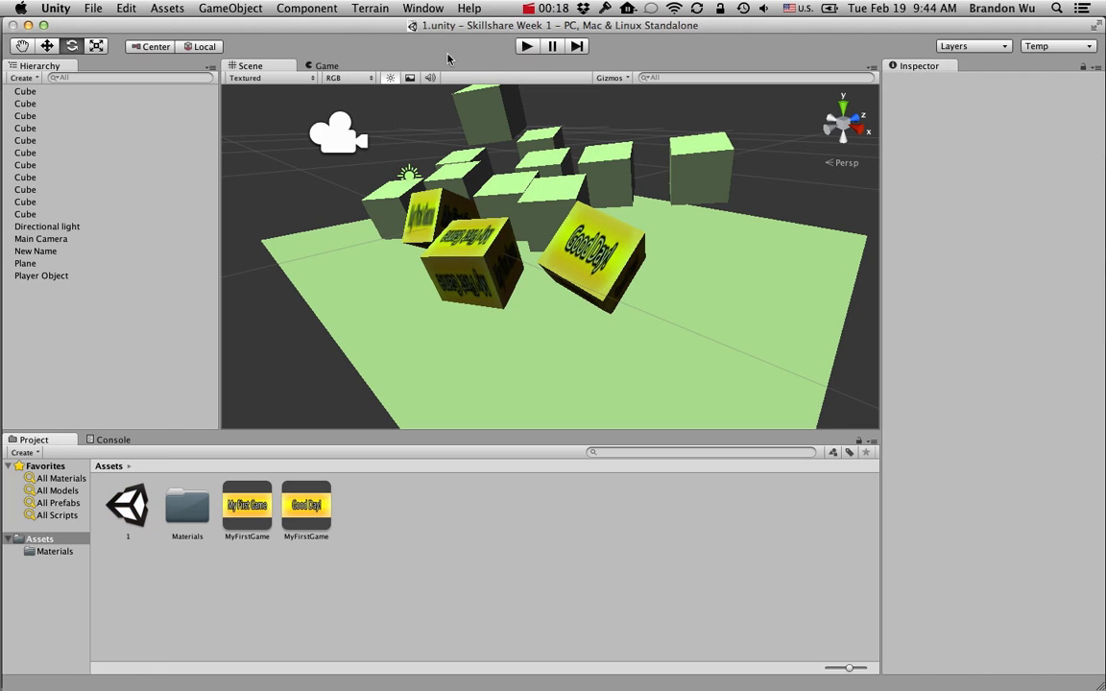
pyautogui.click(422, 9)
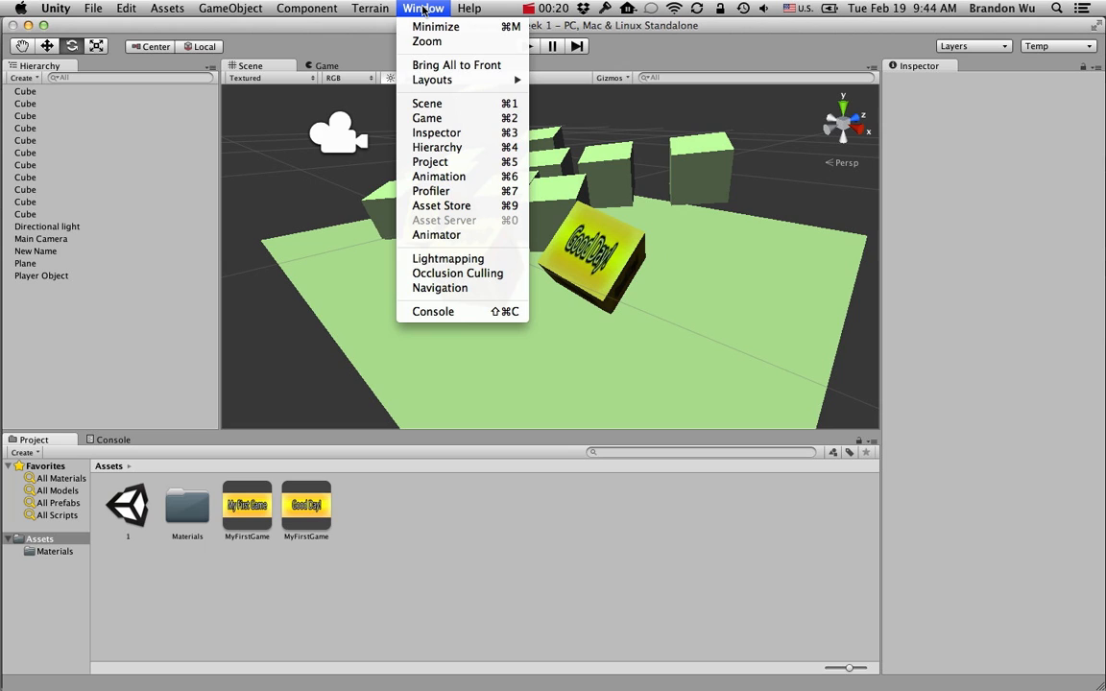
pyautogui.click(461, 205)
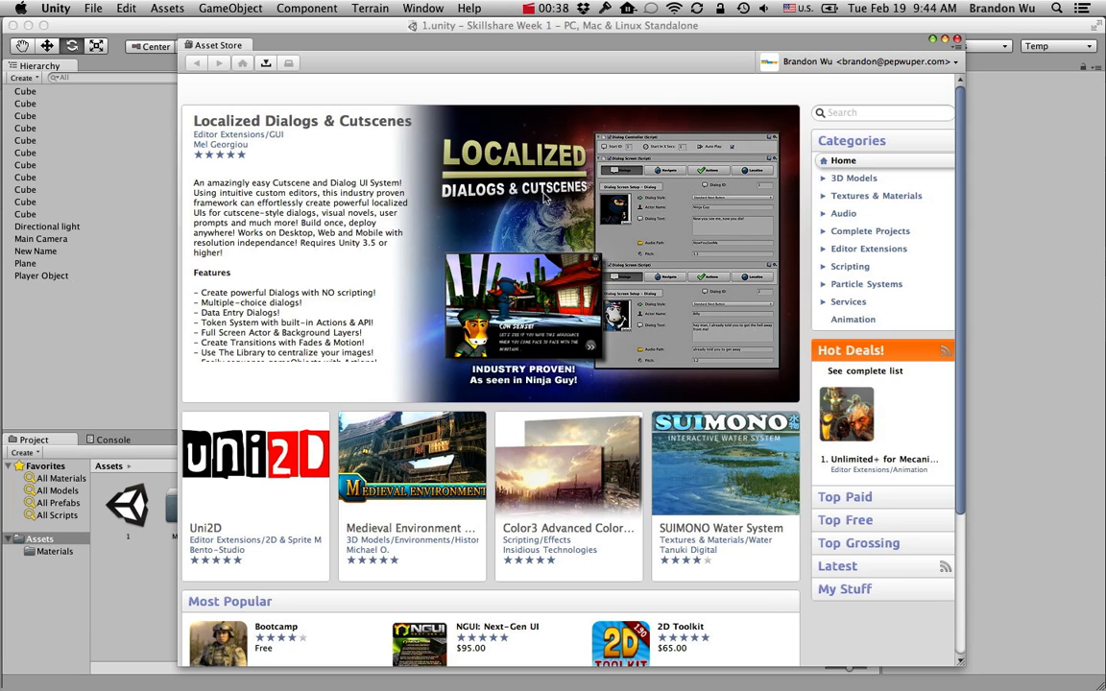
pyautogui.click(855, 196)
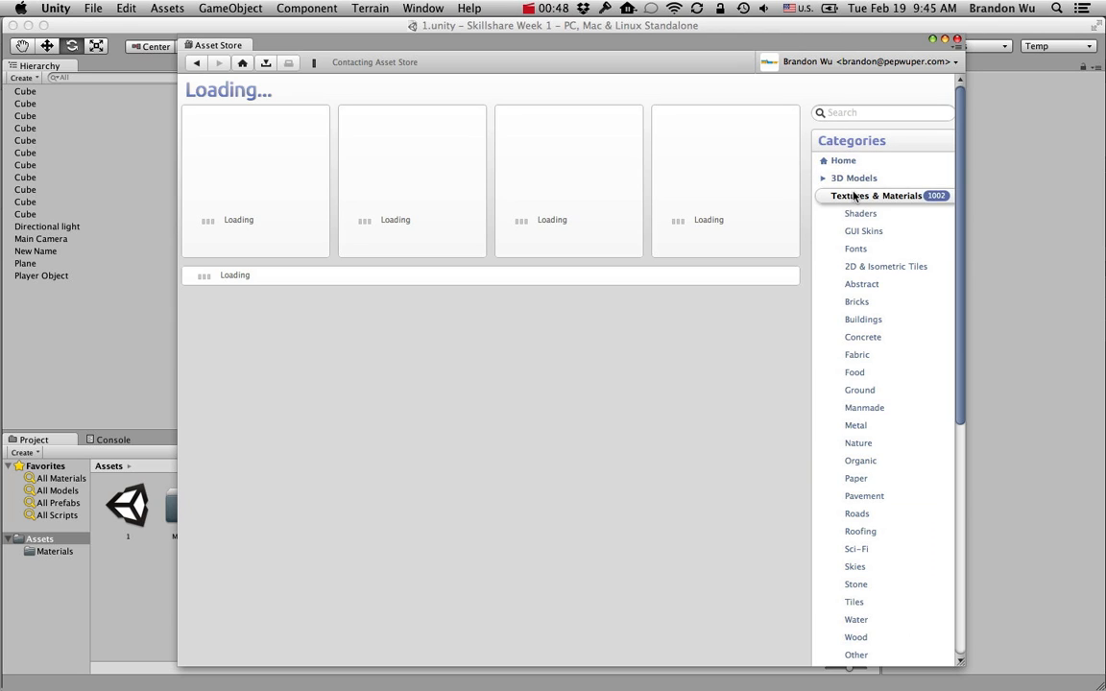
pyautogui.click(428, 9)
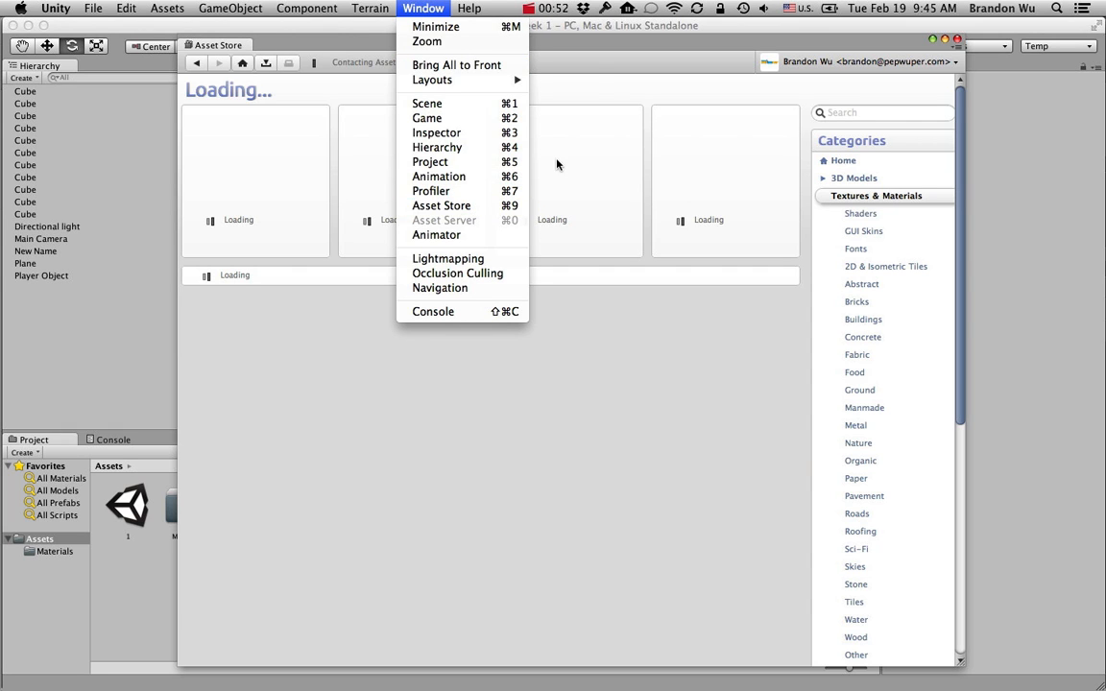
pyautogui.click(600, 49)
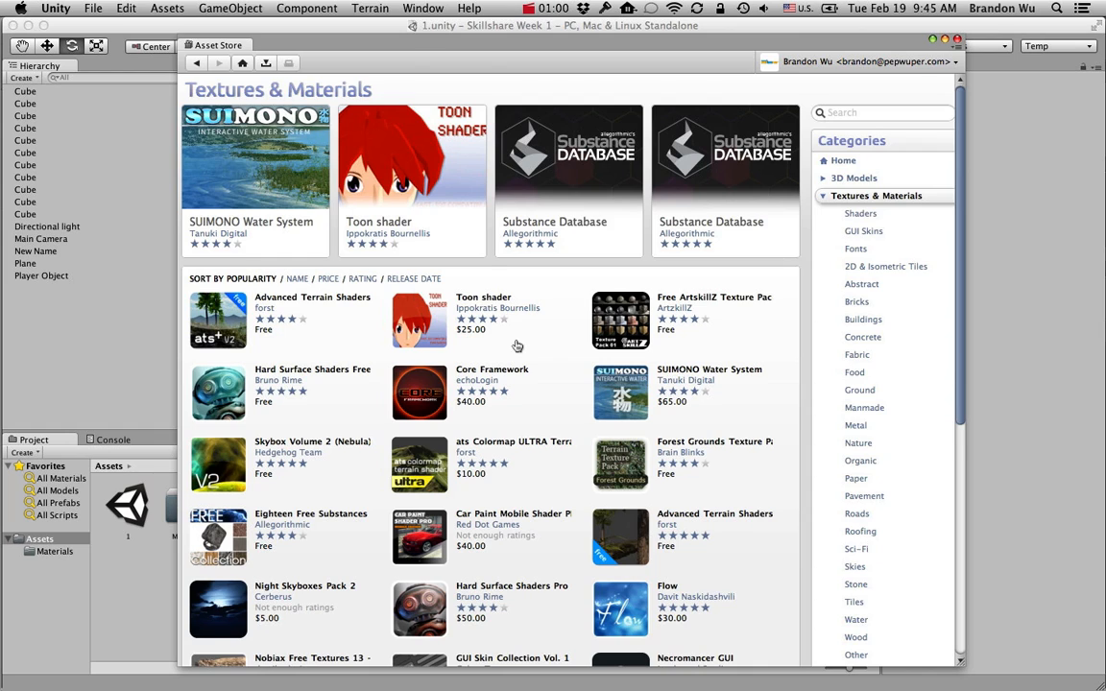
# Browse the texture listings and open the Free ArtskillZ Texture Pack 01 page
pyautogui.scroll(-5, 465, 313)
pyautogui.scroll(-5, 518, 355)
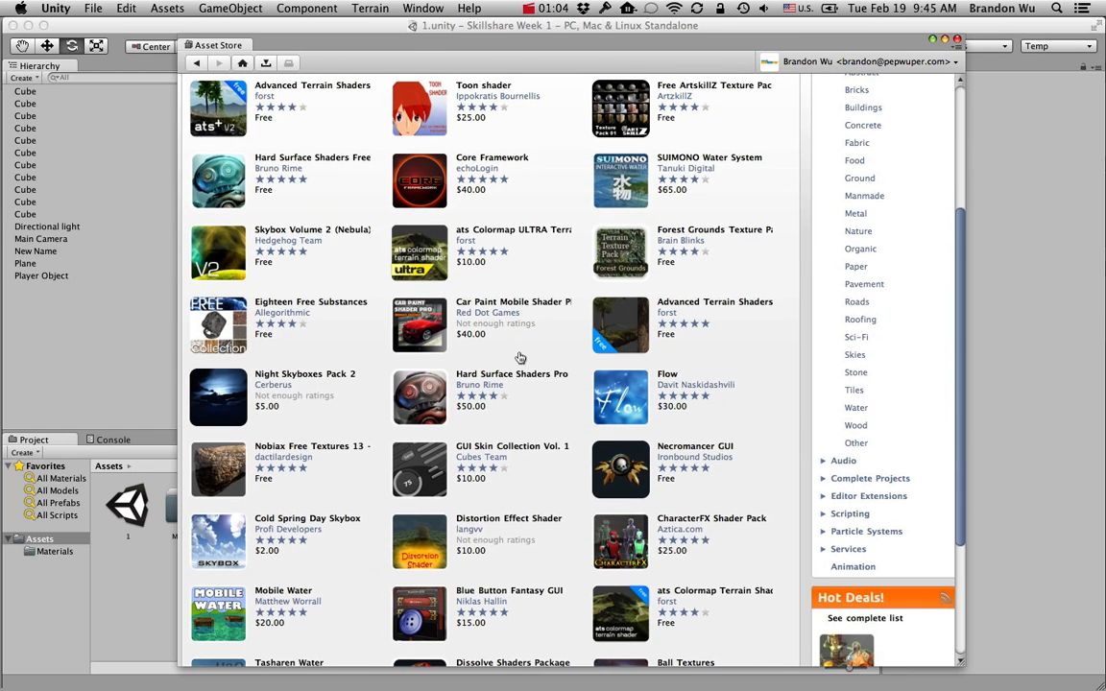
pyautogui.scroll(3, 523, 360)
pyautogui.click(633, 163)
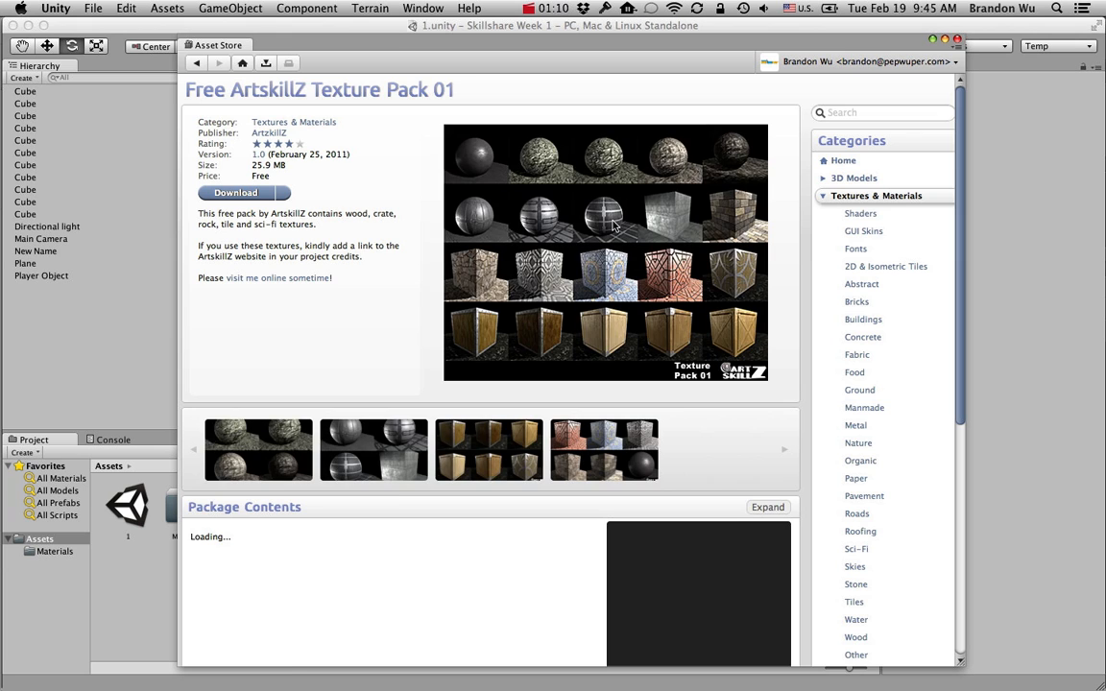
# Preview the texture pack's rock, metal and crate sample images and download the pack
pyautogui.click(249, 421)
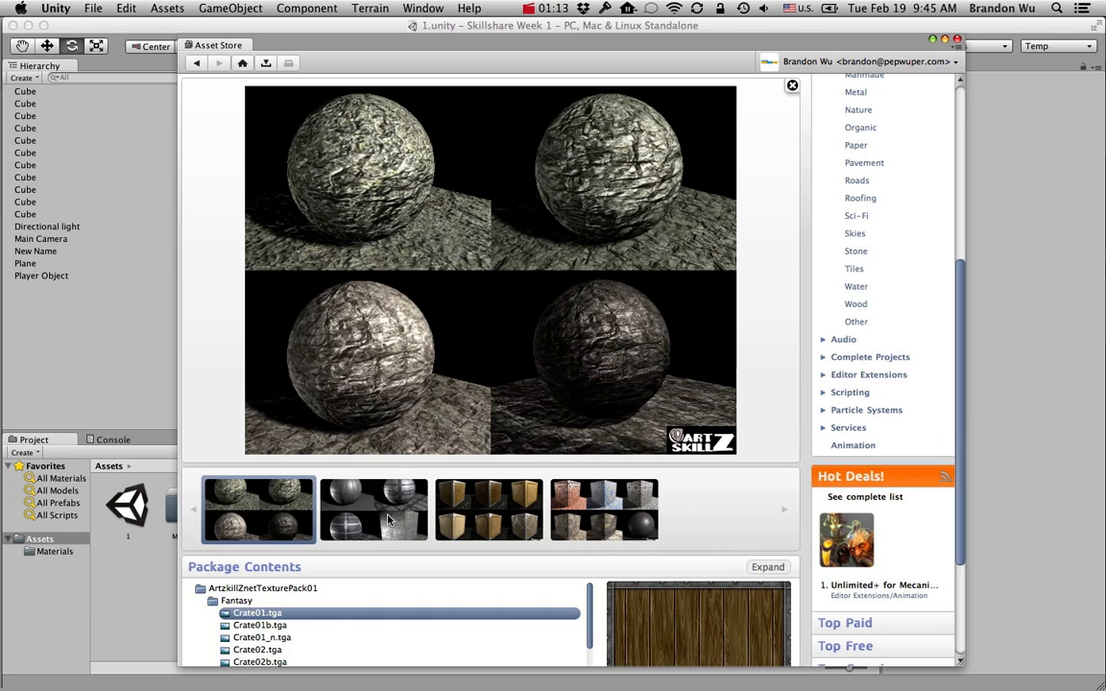
pyautogui.click(388, 519)
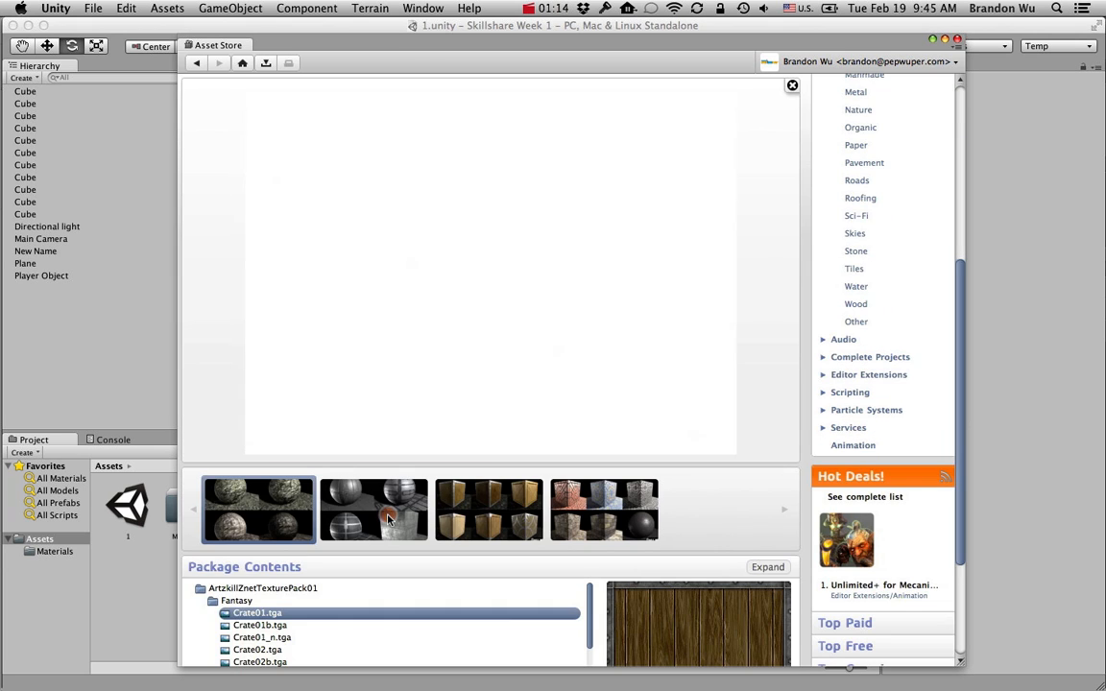
pyautogui.click(487, 514)
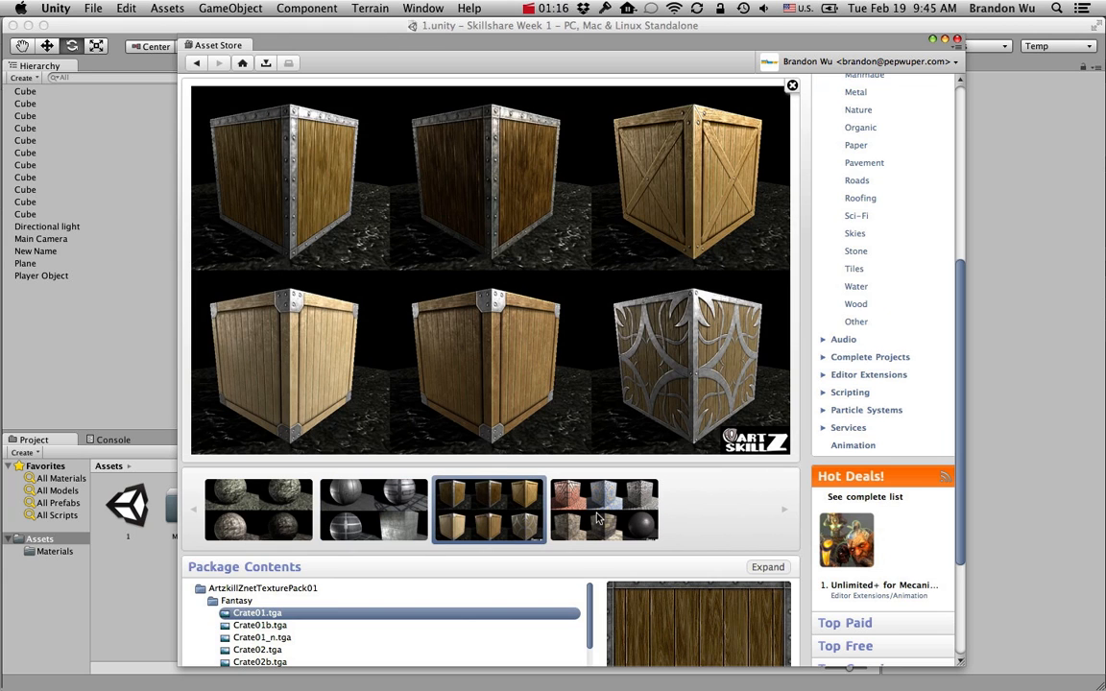
pyautogui.scroll(5, 566, 484)
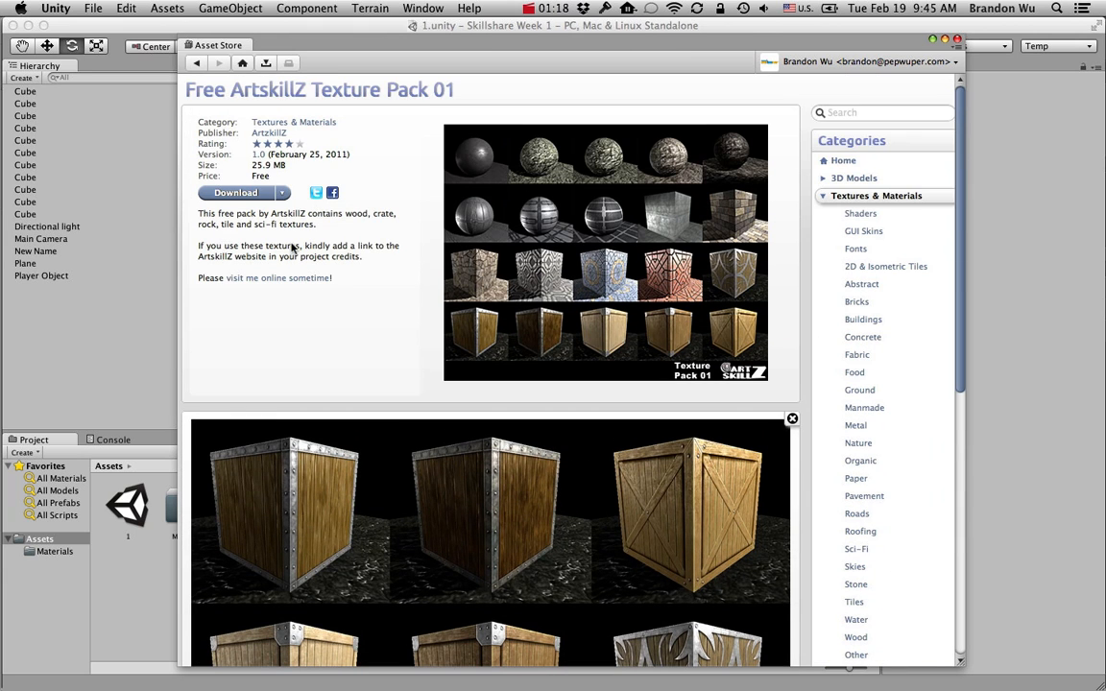
pyautogui.click(225, 192)
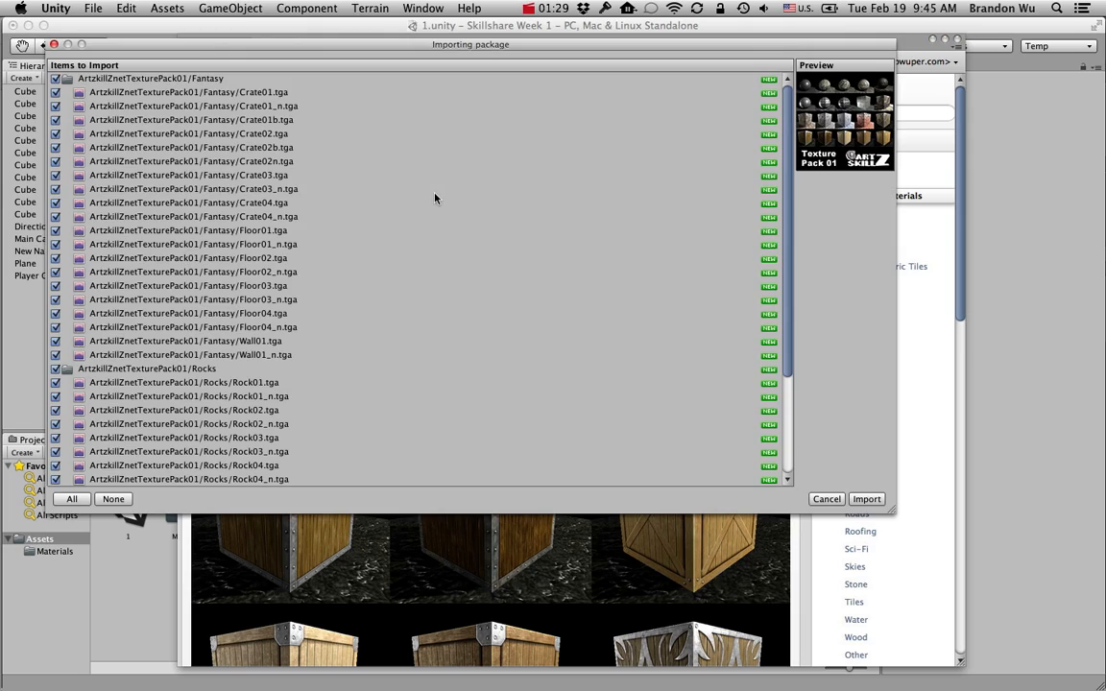
# Review the package's file list, import all its items into the project, and close the Asset Store
pyautogui.moveTo(322, 48); pyautogui.dragTo(354, 97)
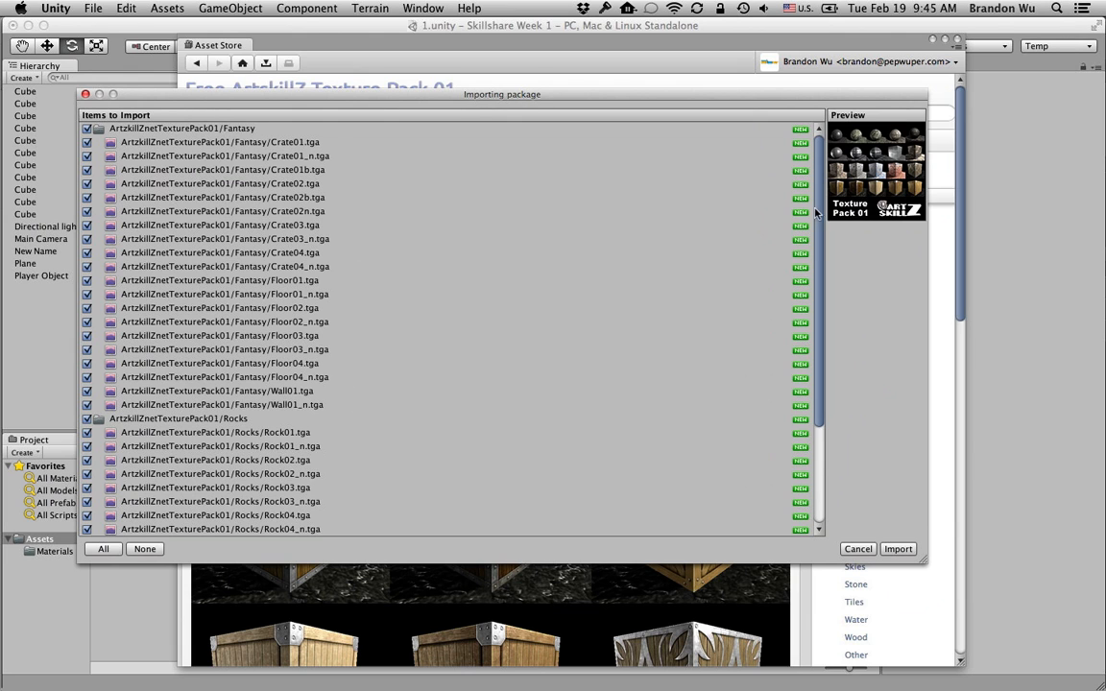
pyautogui.scroll(-3, 811, 288)
pyautogui.scroll(3, 798, 288)
pyautogui.scroll(-3, 804, 165)
pyautogui.scroll(3, 806, 161)
pyautogui.moveTo(667, 95); pyautogui.dragTo(679, 89)
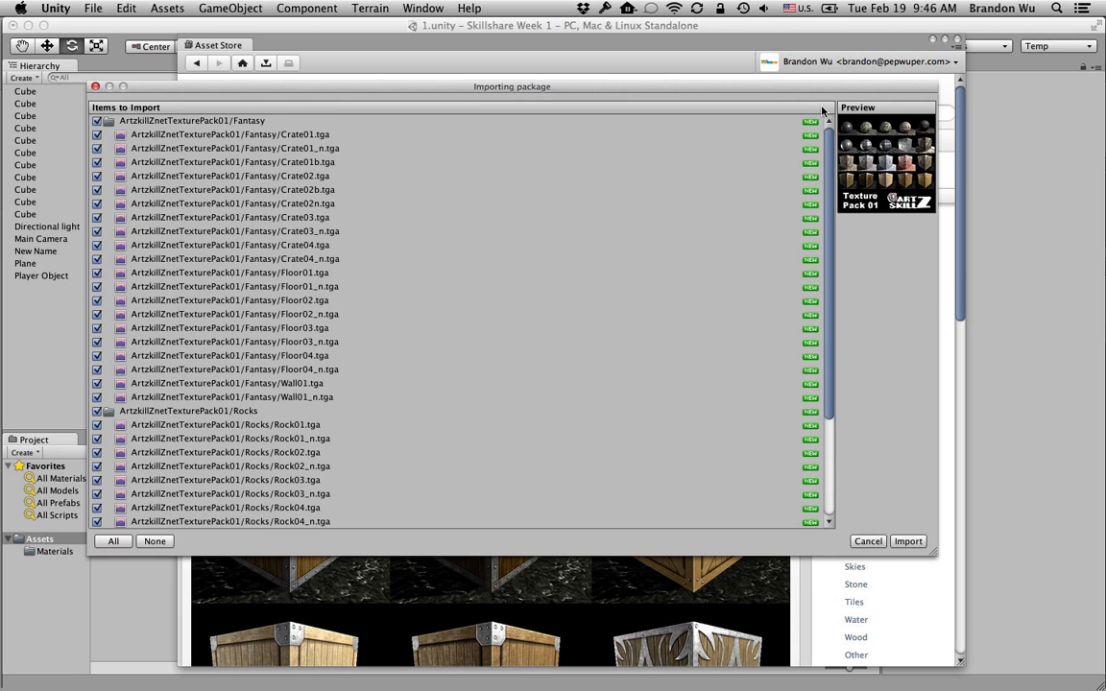
pyautogui.moveTo(831, 212); pyautogui.dragTo(836, 150)
pyautogui.scroll(-5, 753, 165)
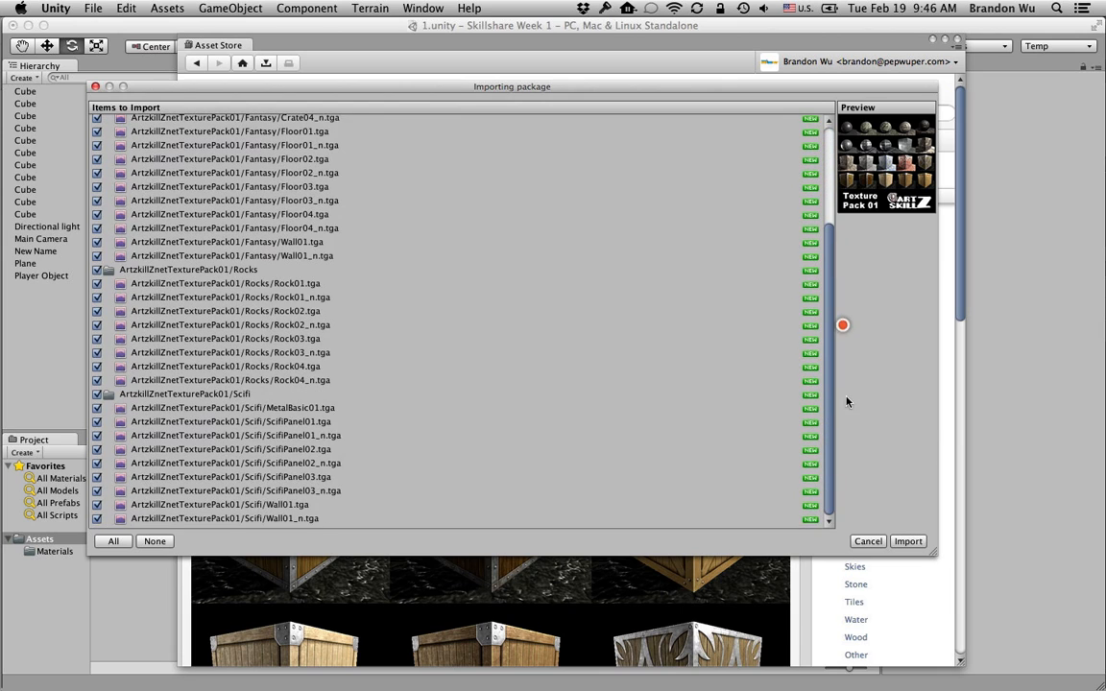
pyautogui.click(908, 541)
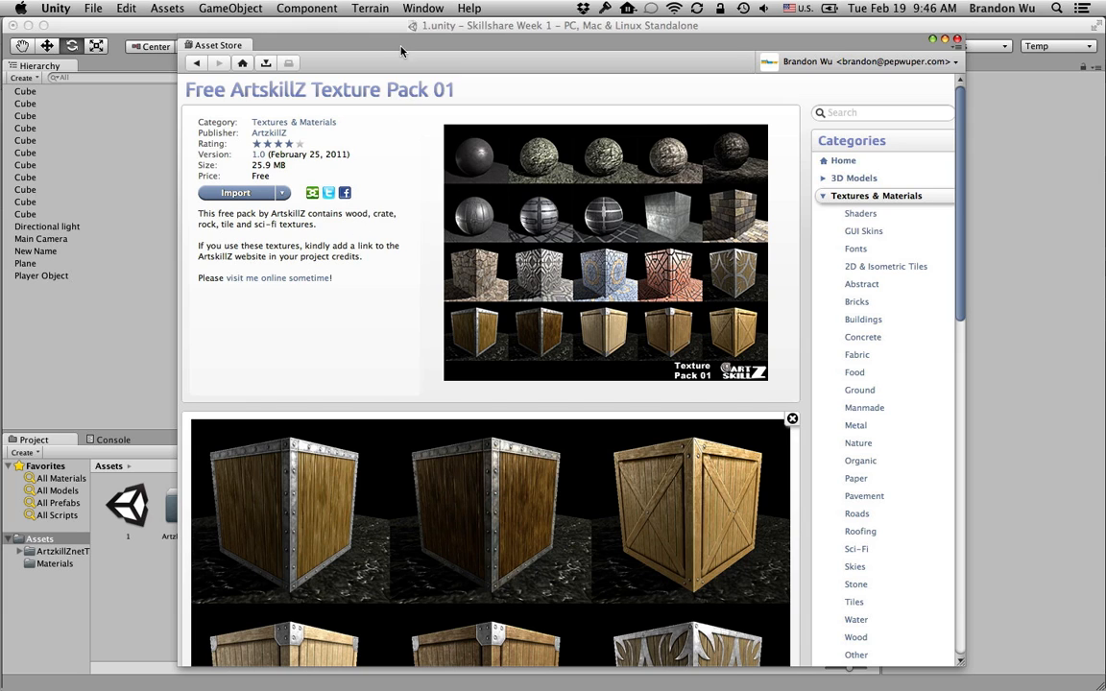
pyautogui.moveTo(364, 46)
pyautogui.mouseDown()
pyautogui.moveTo(541, 39)
pyautogui.moveTo(374, 65)
pyautogui.moveTo(377, 38)
pyautogui.mouseUp()
pyautogui.click(968, 26)
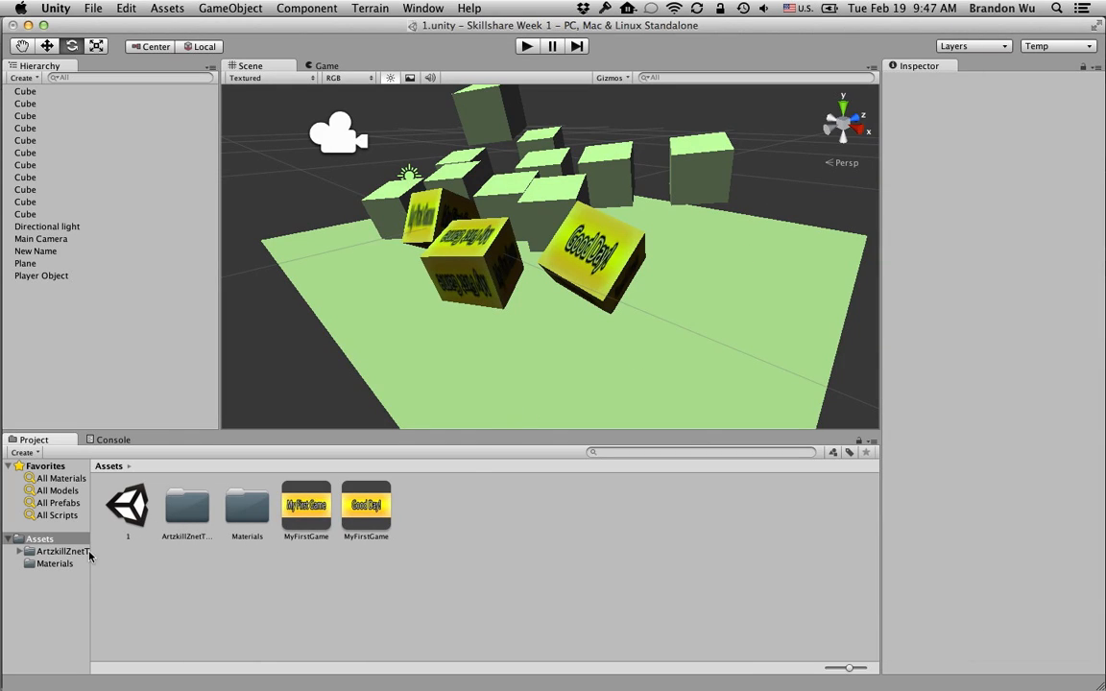
# Expand the ArtzkillZnetTexturePack01 folder in the project and widen the folder list to fit its full name
pyautogui.click(192, 499)
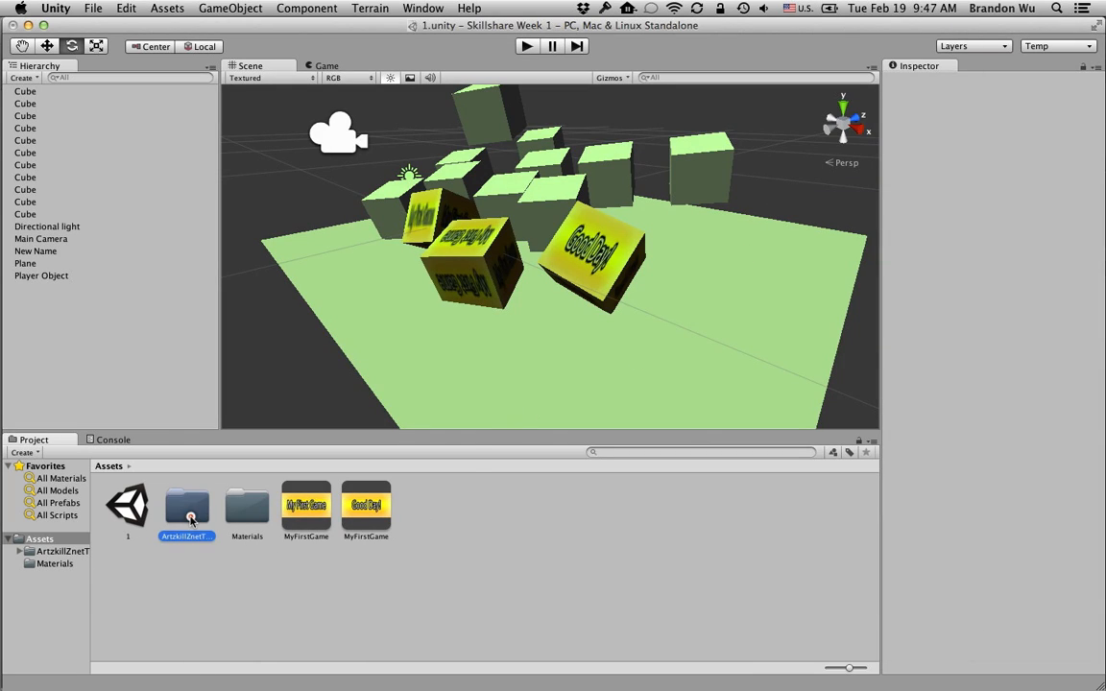
pyautogui.click(65, 552)
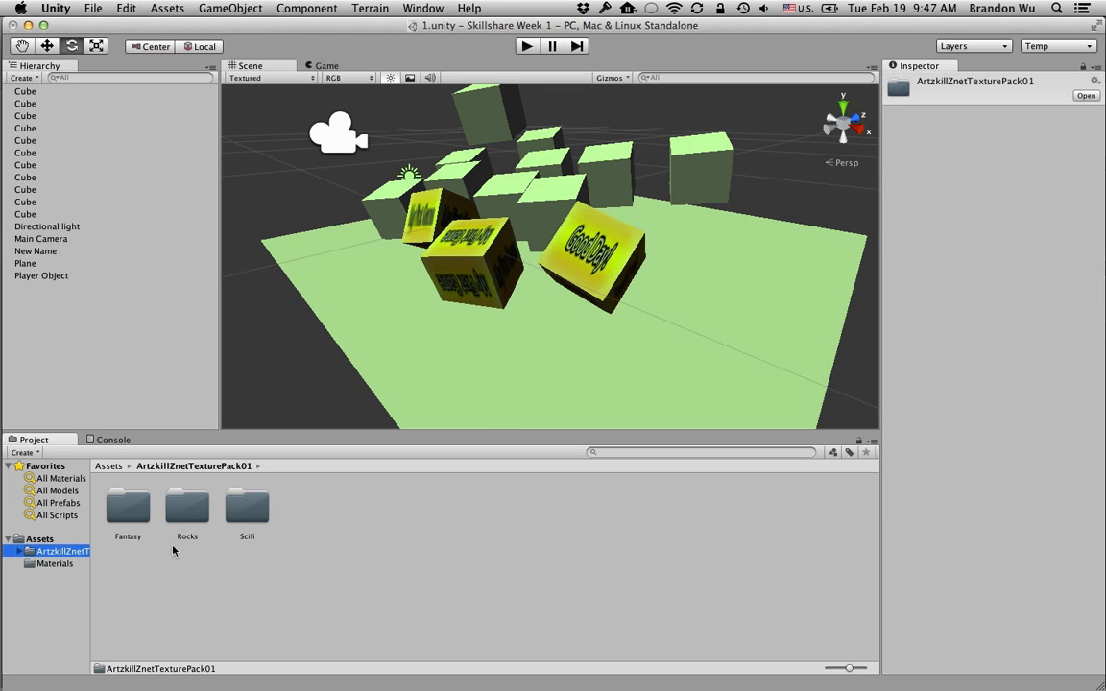
pyautogui.click(19, 552)
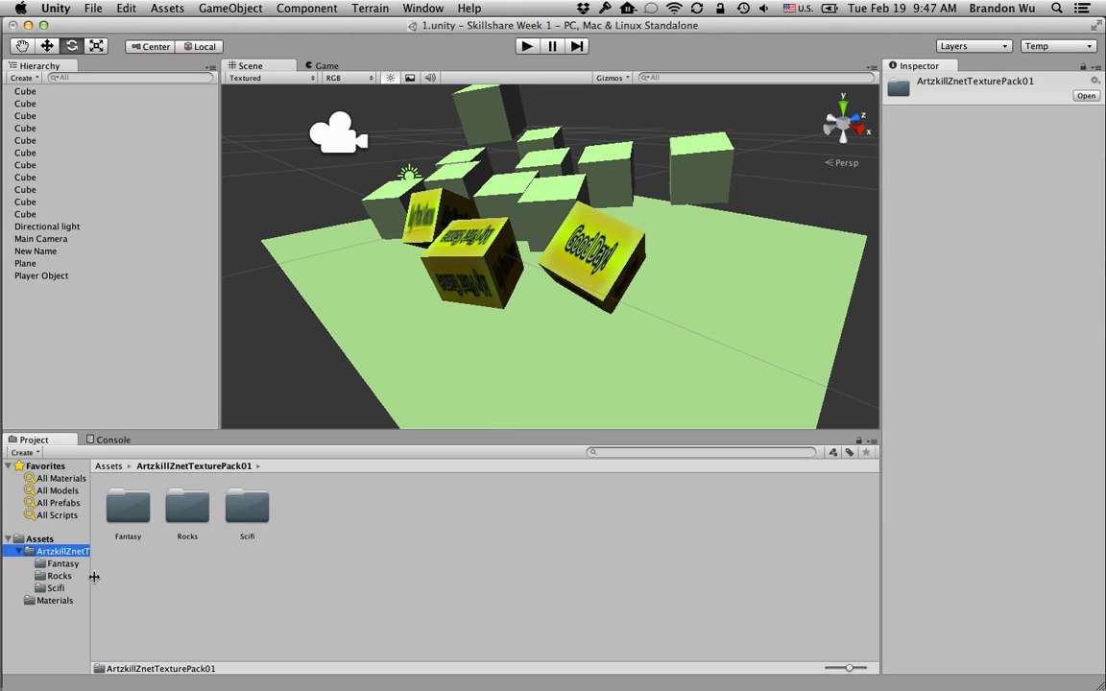
pyautogui.moveTo(90, 577); pyautogui.dragTo(168, 580)
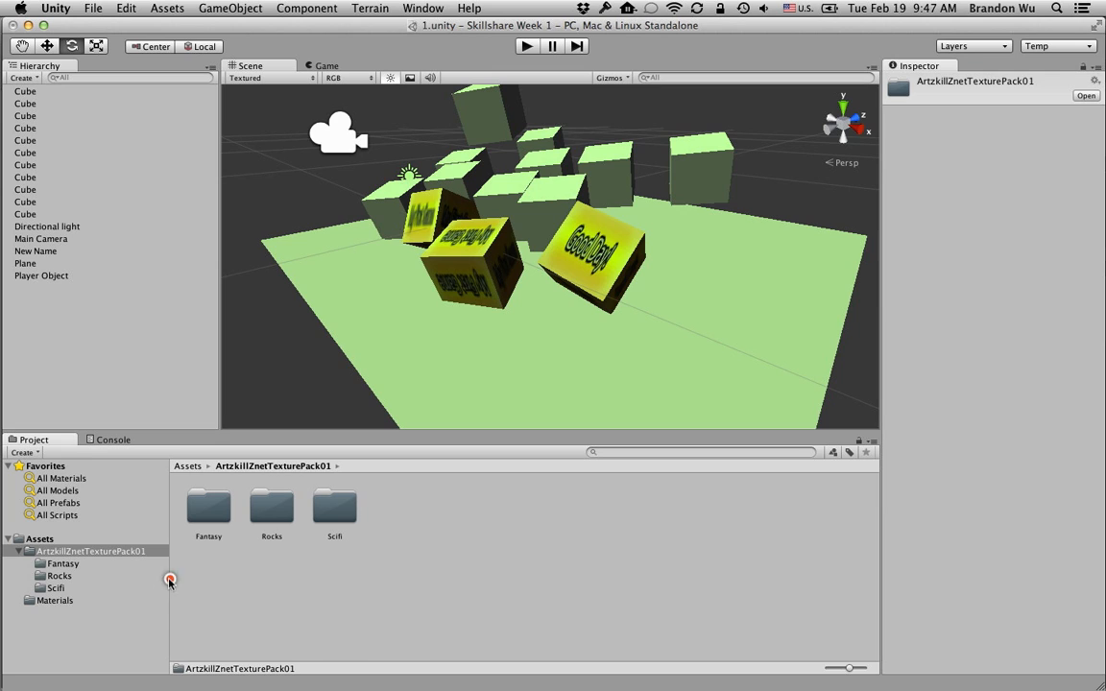
# Look through the textures in the pack's Fantasy, Rocks and Scifi subfolders, ending in Fantasy
pyautogui.click(62, 563)
pyautogui.click(60, 575)
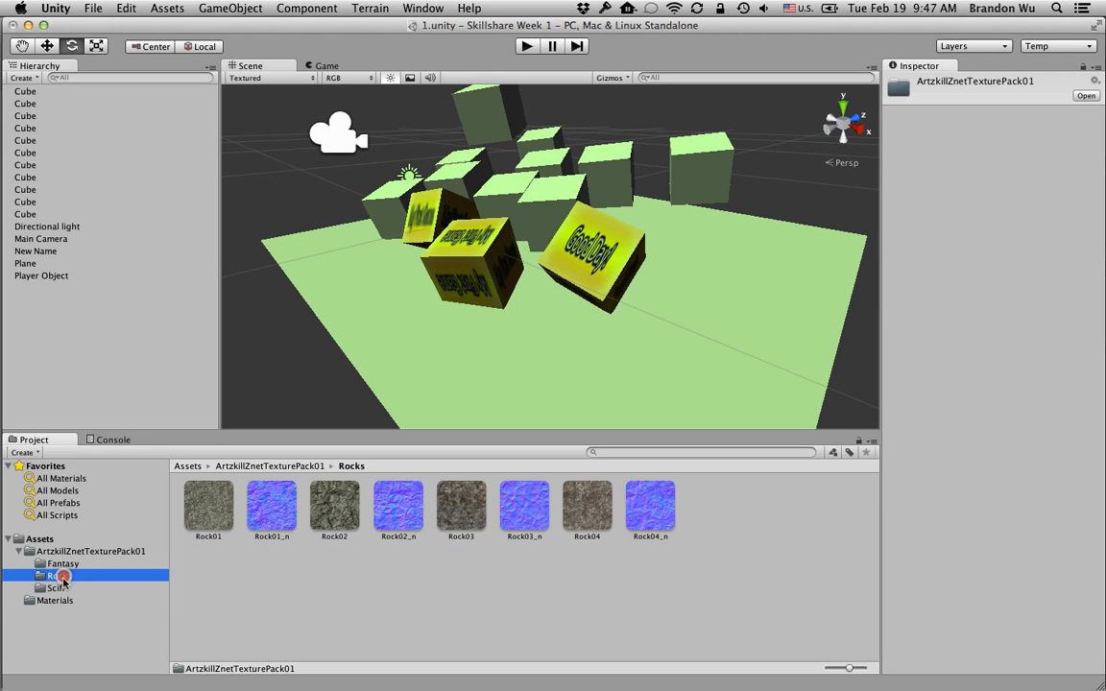
pyautogui.click(60, 587)
pyautogui.click(60, 576)
pyautogui.click(62, 565)
pyautogui.click(61, 576)
pyautogui.click(59, 587)
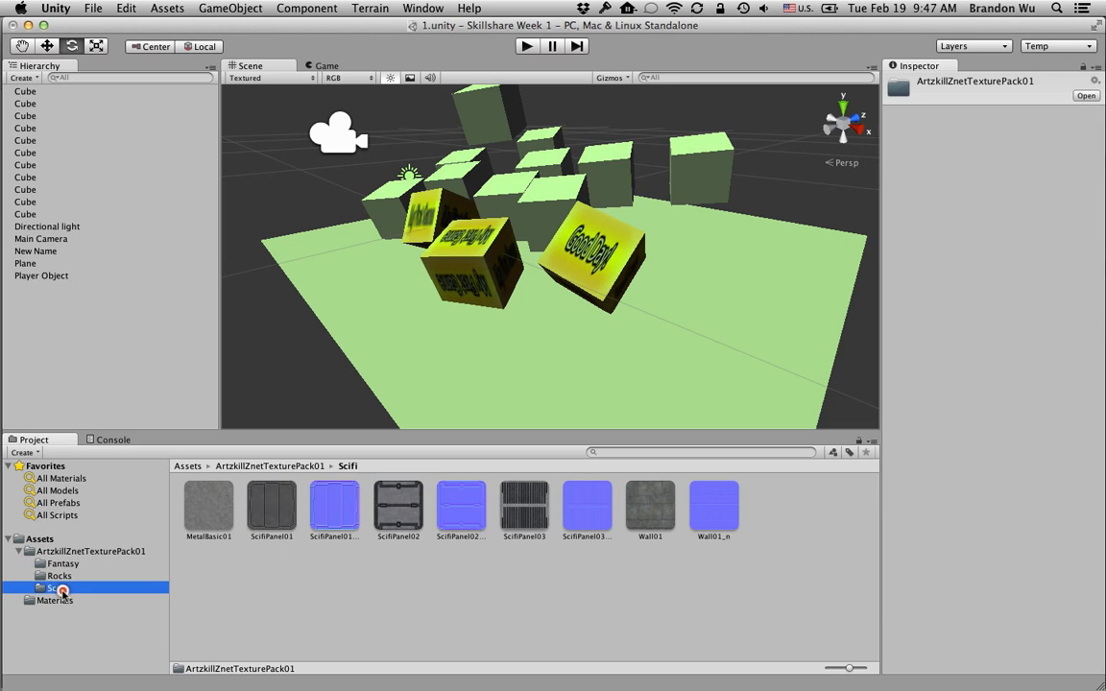
pyautogui.click(61, 576)
pyautogui.click(62, 564)
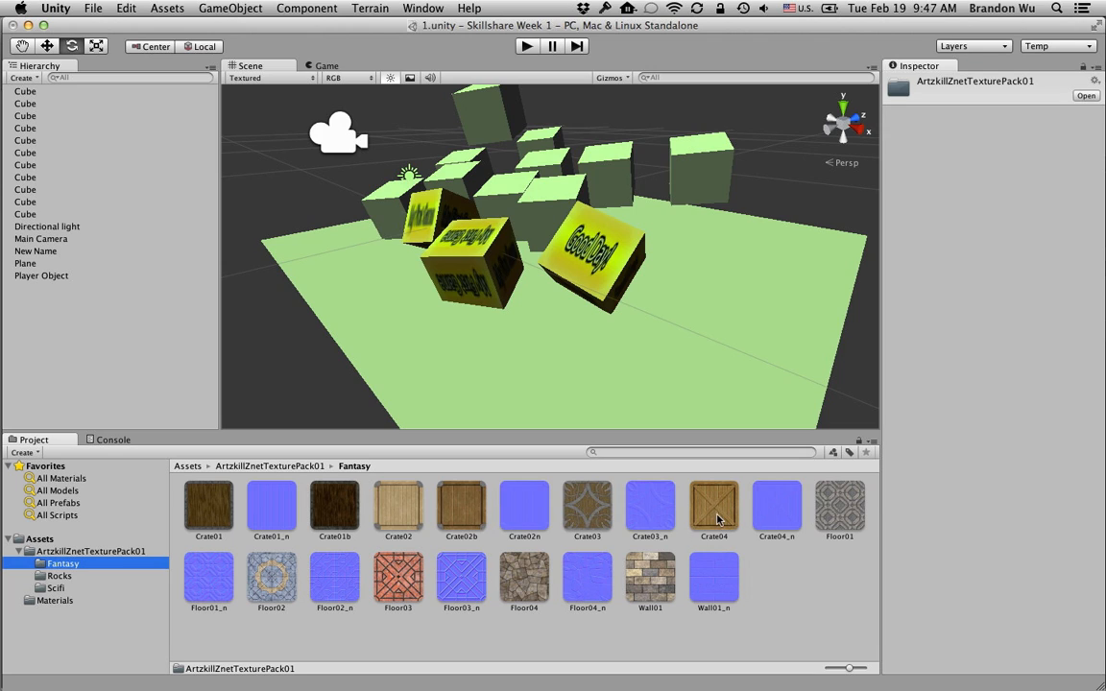
# Apply the Crate04 texture to the plain cube standing apart from the others, inspect it up close, and select that cube
pyautogui.moveTo(720, 522); pyautogui.dragTo(704, 174)
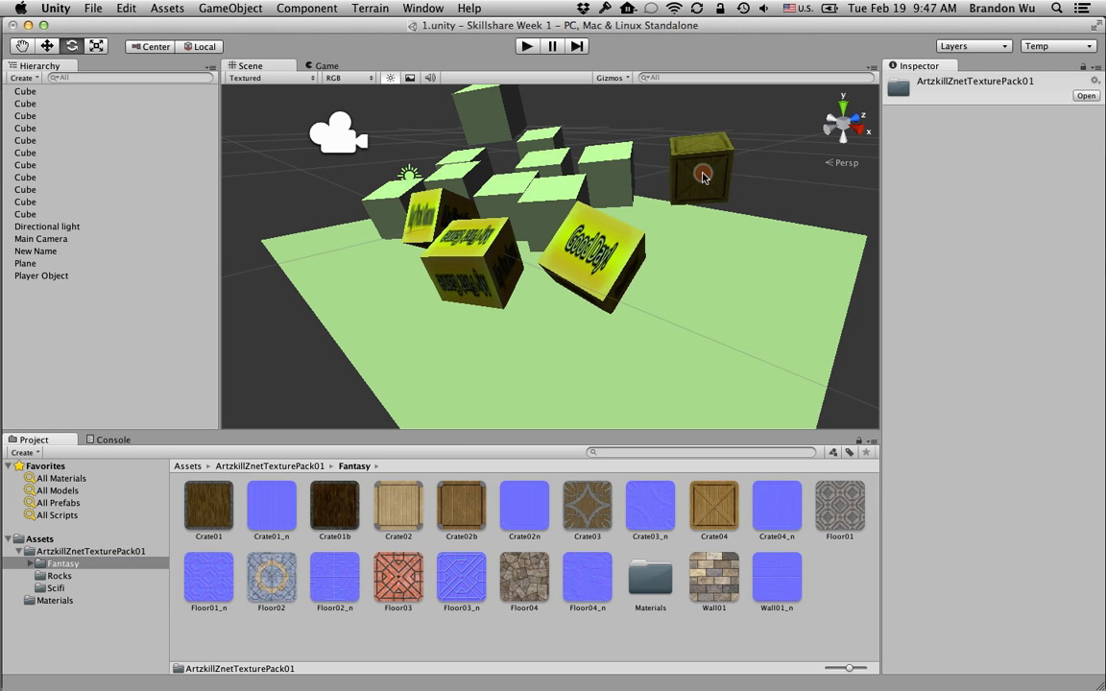
pyautogui.scroll(3, 750, 174)
pyautogui.moveTo(751, 173); pyautogui.dragTo(521, 349, button='middle')
pyautogui.scroll(4, 647, 304)
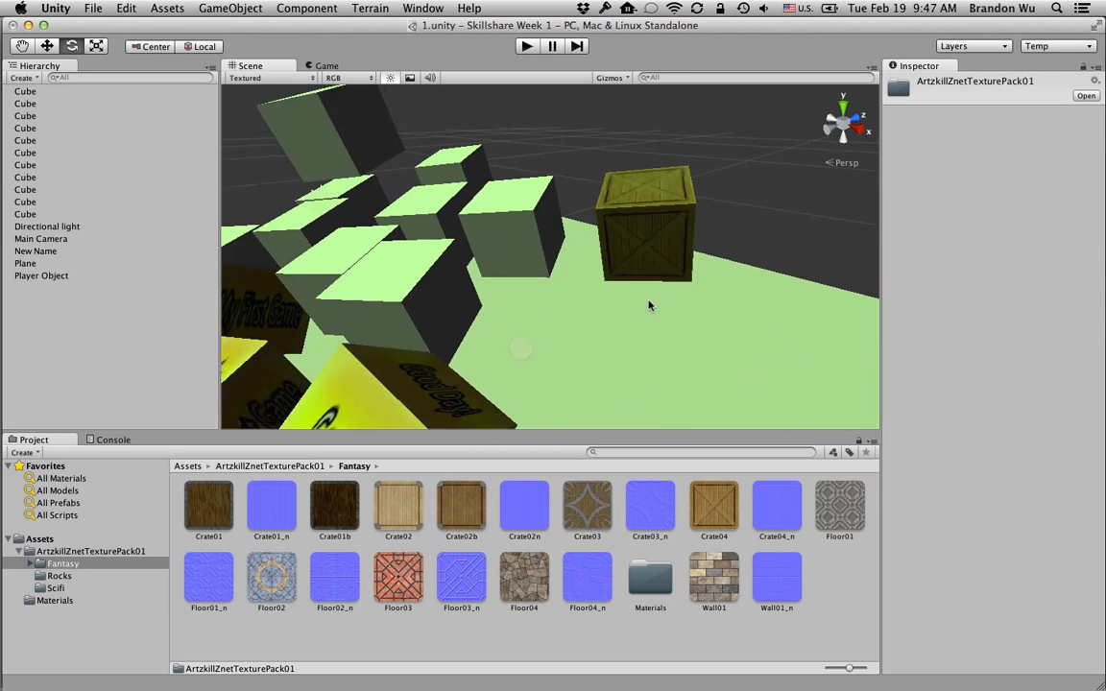
pyautogui.moveTo(624, 324); pyautogui.dragTo(610, 330, button='middle')
pyautogui.moveTo(515, 330); pyautogui.dragTo(501, 334, button='middle')
pyautogui.scroll(3, 422, 280)
pyautogui.scroll(-3, 565, 314)
pyautogui.scroll(2, 565, 314)
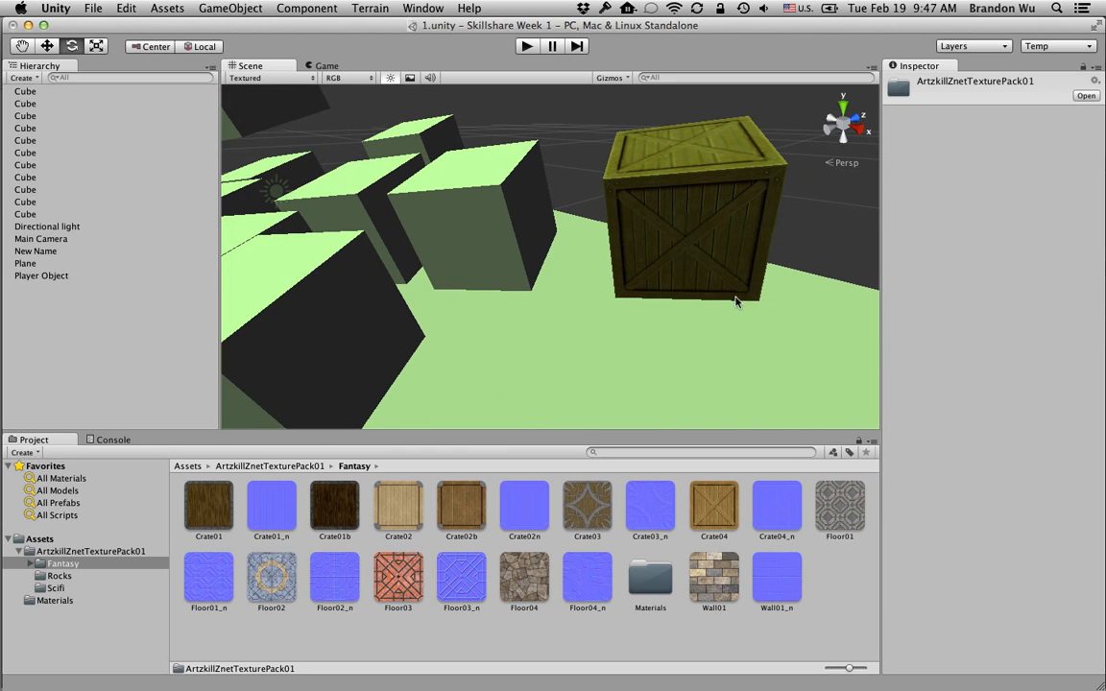
pyautogui.keyDown('alt'); pyautogui.moveTo(804, 287); pyautogui.dragTo(608, 320); pyautogui.keyUp('alt')
pyautogui.moveTo(432, 305); pyautogui.dragTo(3, 254, button='middle')
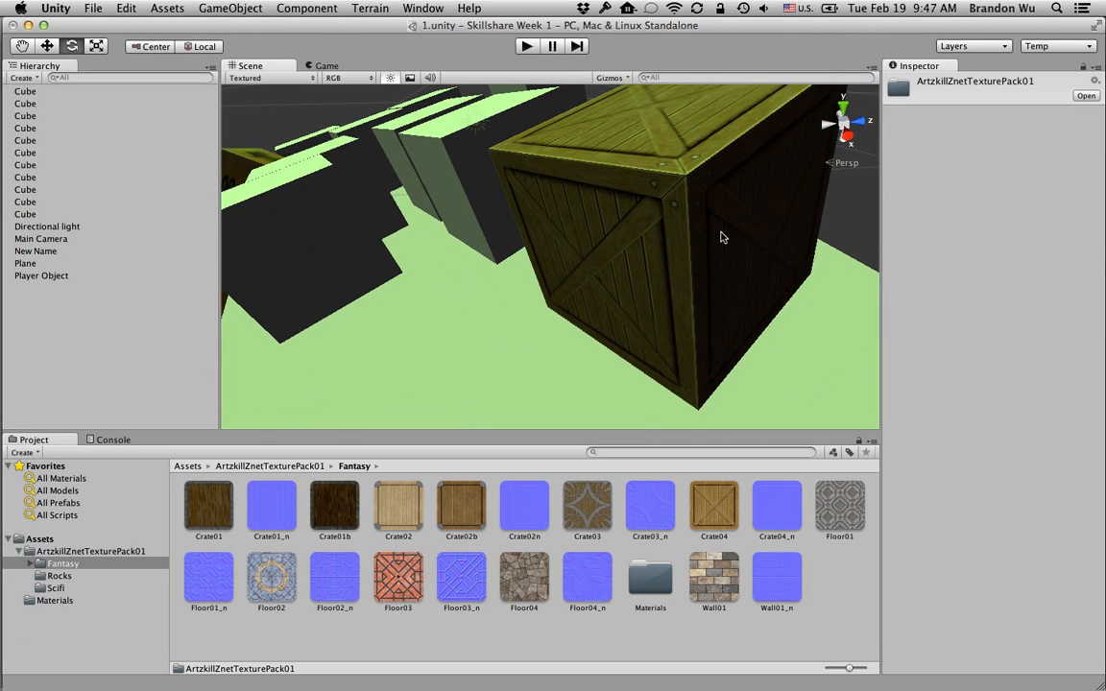
pyautogui.scroll(-3, 705, 245)
pyautogui.click(689, 253)
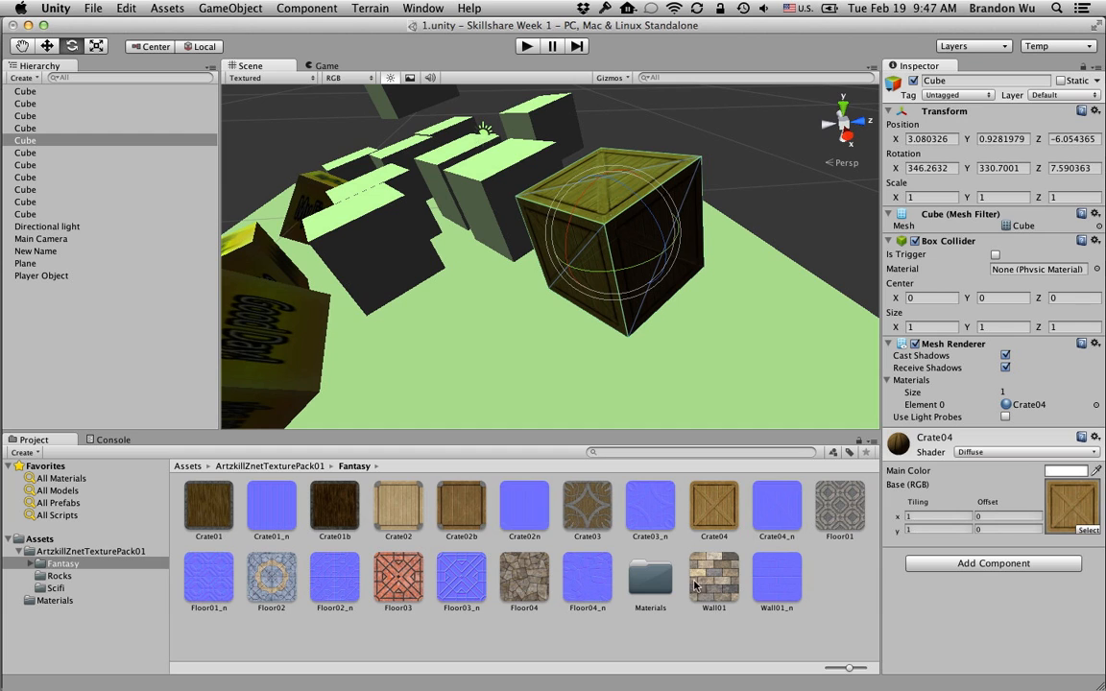
# Apply the Crate02 texture to the plain cube nearest the yellow cubes and another wooden crate texture to the cube beside the Crate04 one
pyautogui.scroll(-4, 604, 366)
pyautogui.scroll(3, 605, 370)
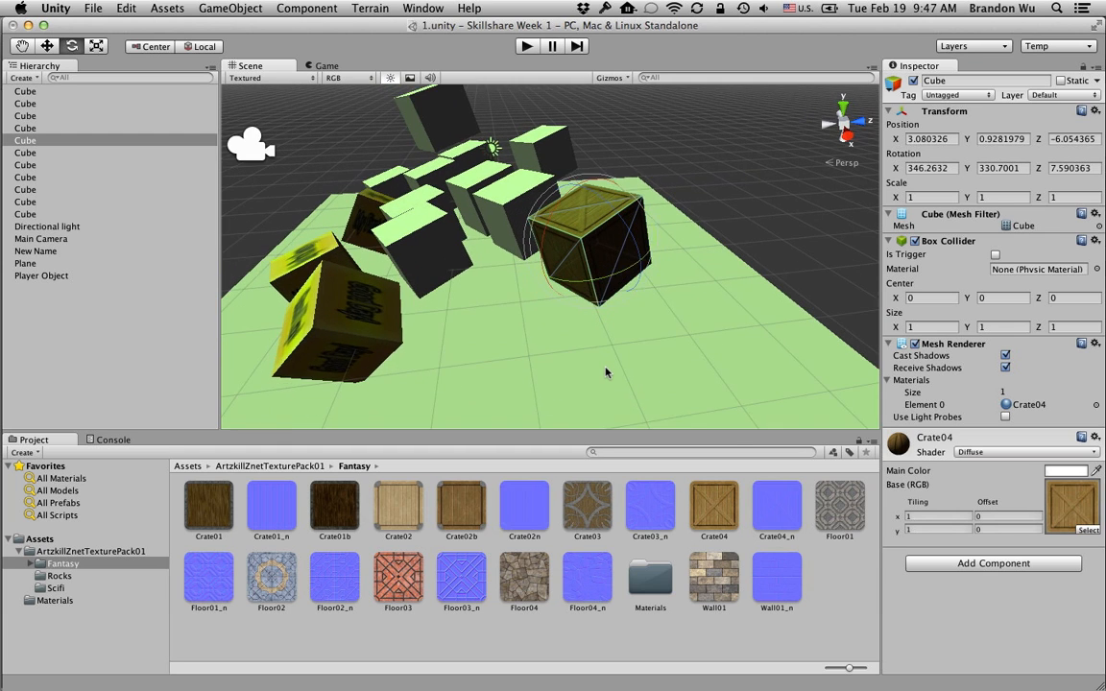
pyautogui.moveTo(401, 521); pyautogui.dragTo(389, 240)
pyautogui.keyDown('alt'); pyautogui.moveTo(443, 324); pyautogui.dragTo(566, 322); pyautogui.keyUp('alt')
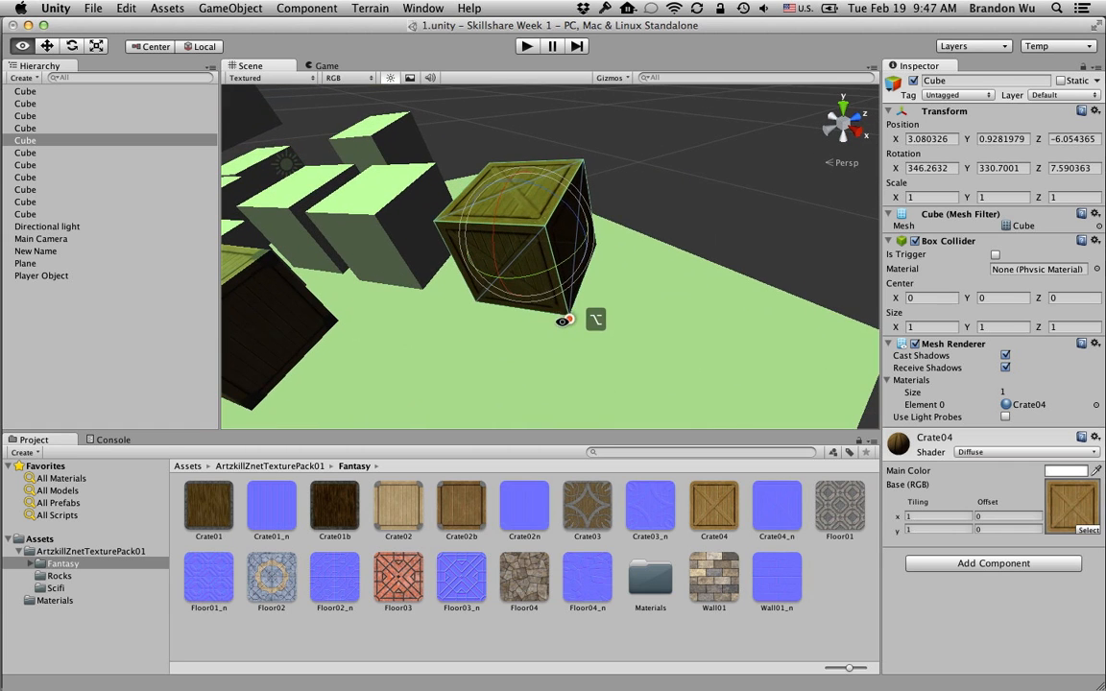
pyautogui.moveTo(385, 343); pyautogui.dragTo(708, 360, button='middle')
pyautogui.moveTo(592, 499); pyautogui.dragTo(551, 232)
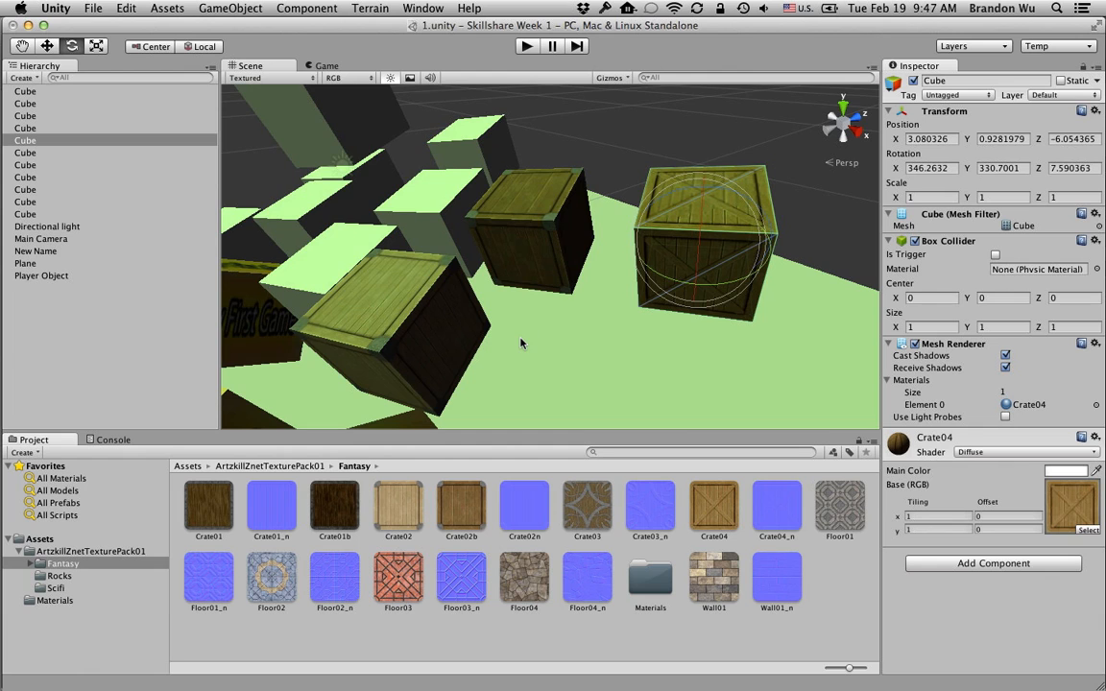
# Apply the Floor04 stone texture to the ground plane
pyautogui.keyDown('alt'); pyautogui.moveTo(520, 344); pyautogui.dragTo(687, 336); pyautogui.keyUp('alt')
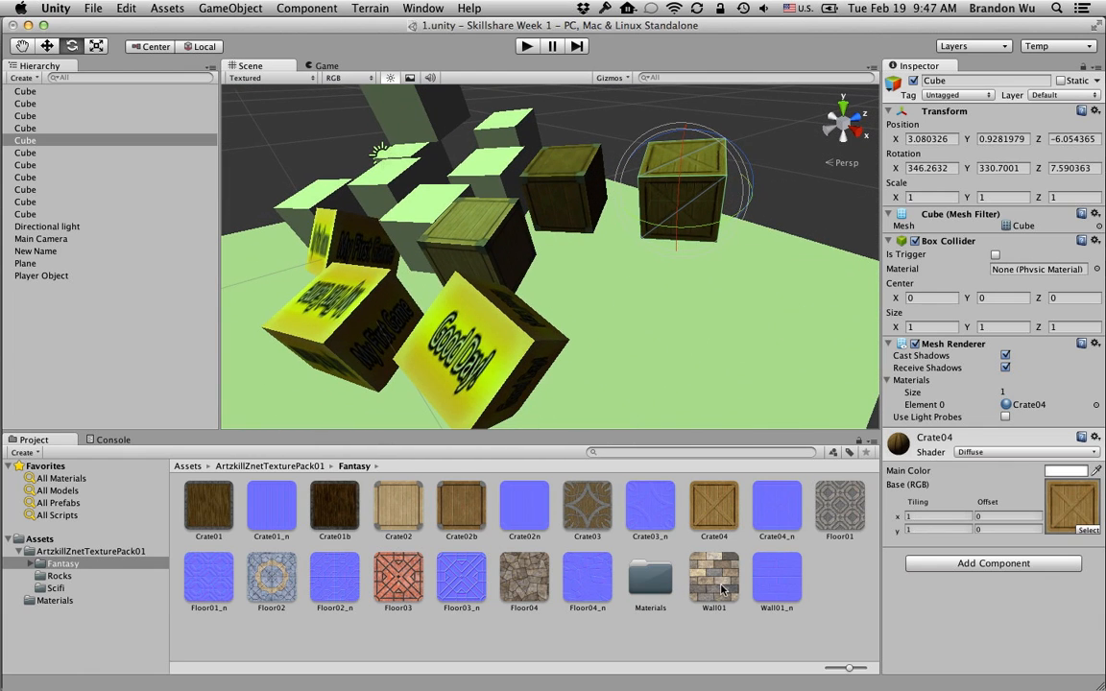
pyautogui.moveTo(526, 590); pyautogui.dragTo(621, 362)
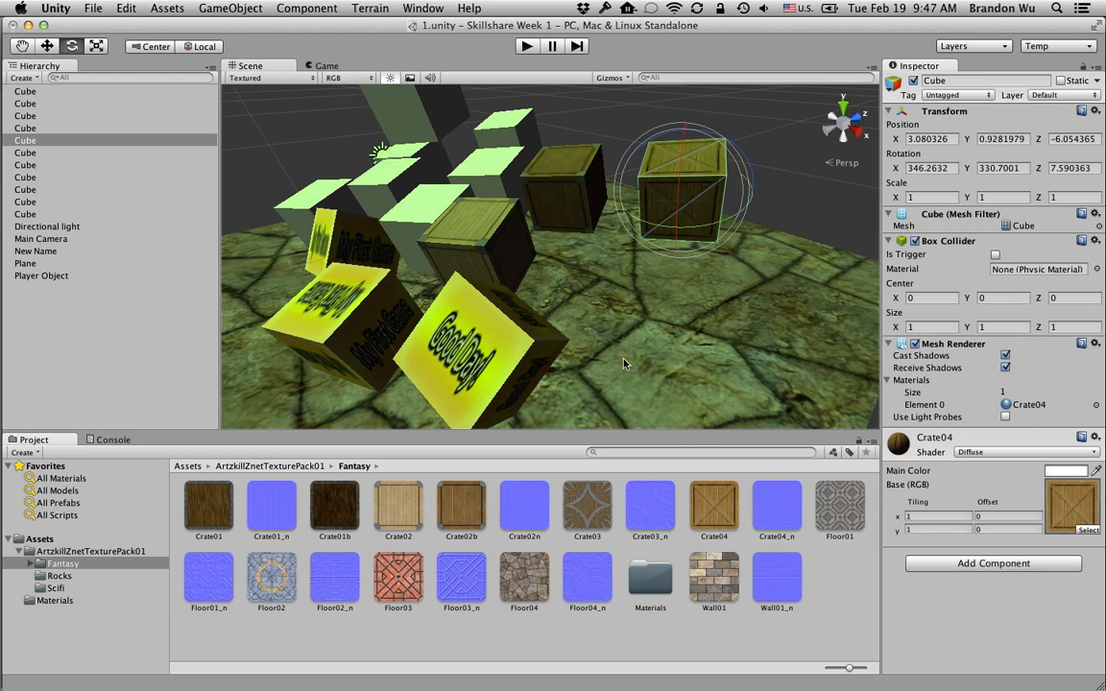
# Set the ground plane's Floor04 texture tiling to 5 in both x and y, and deselect the plane
pyautogui.scroll(-8, 622, 374)
pyautogui.scroll(2, 576, 330)
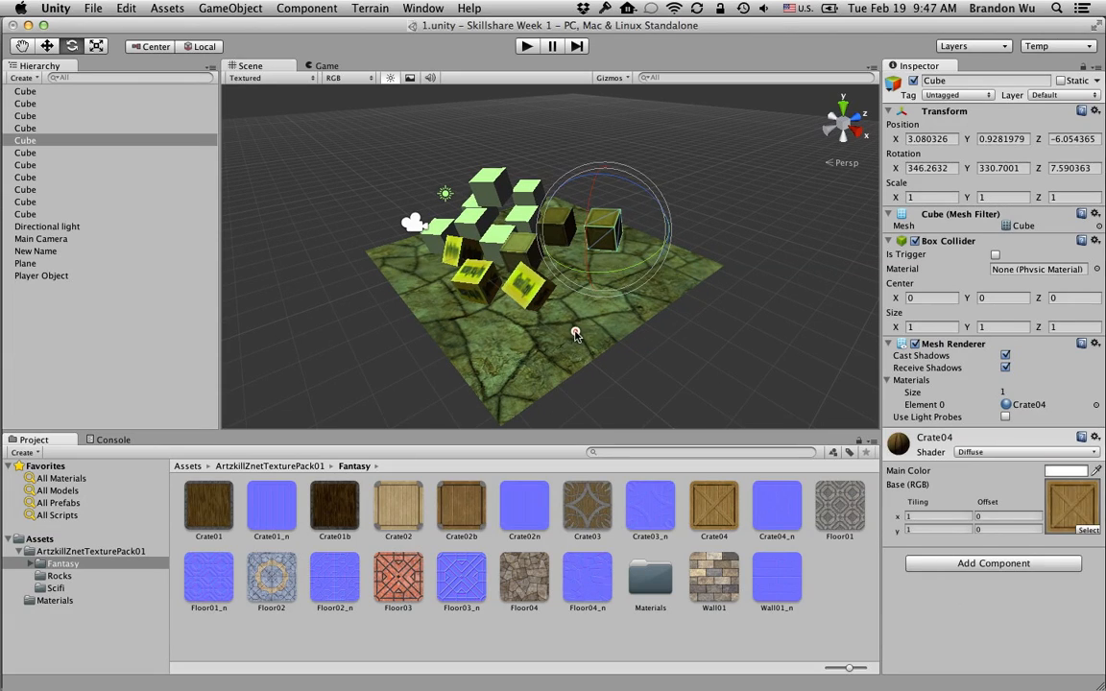
pyautogui.click(574, 329)
pyautogui.scroll(2, 584, 337)
pyautogui.scroll(2, 715, 364)
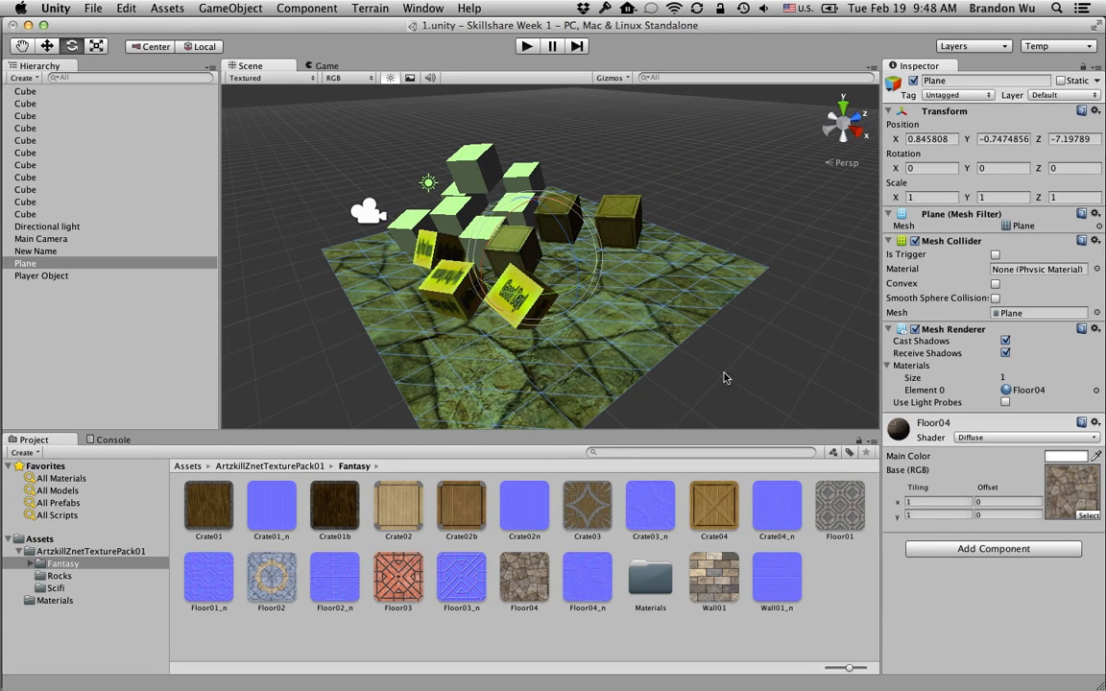
pyautogui.click(930, 502)
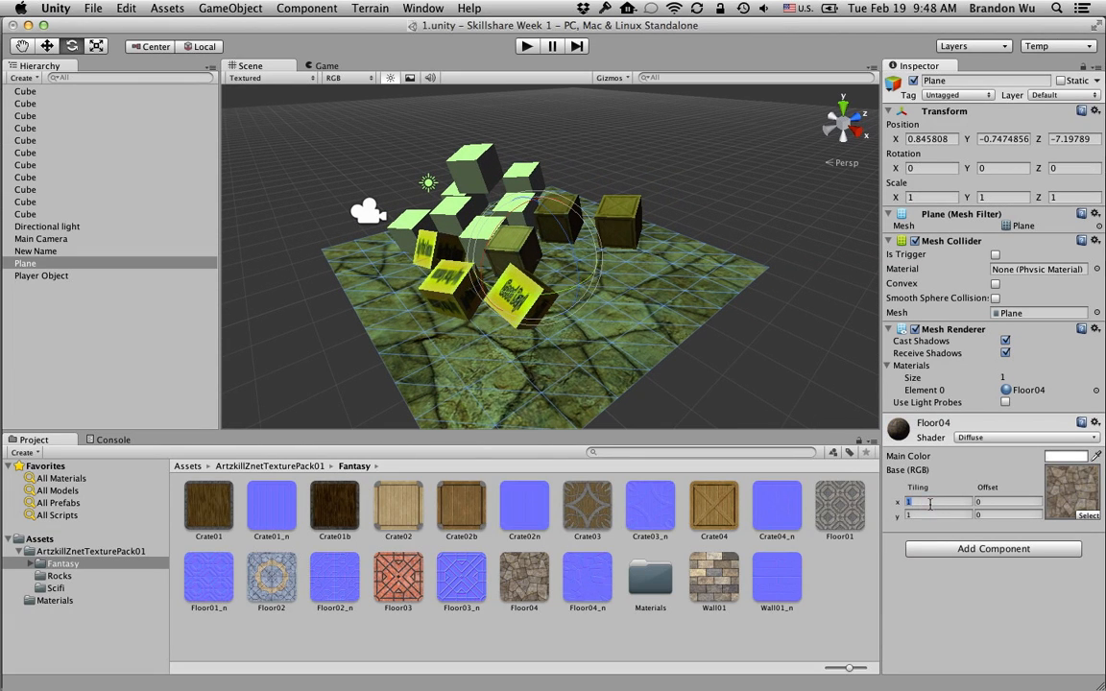
pyautogui.write('5')
pyautogui.click(930, 516)
pyautogui.write('5')
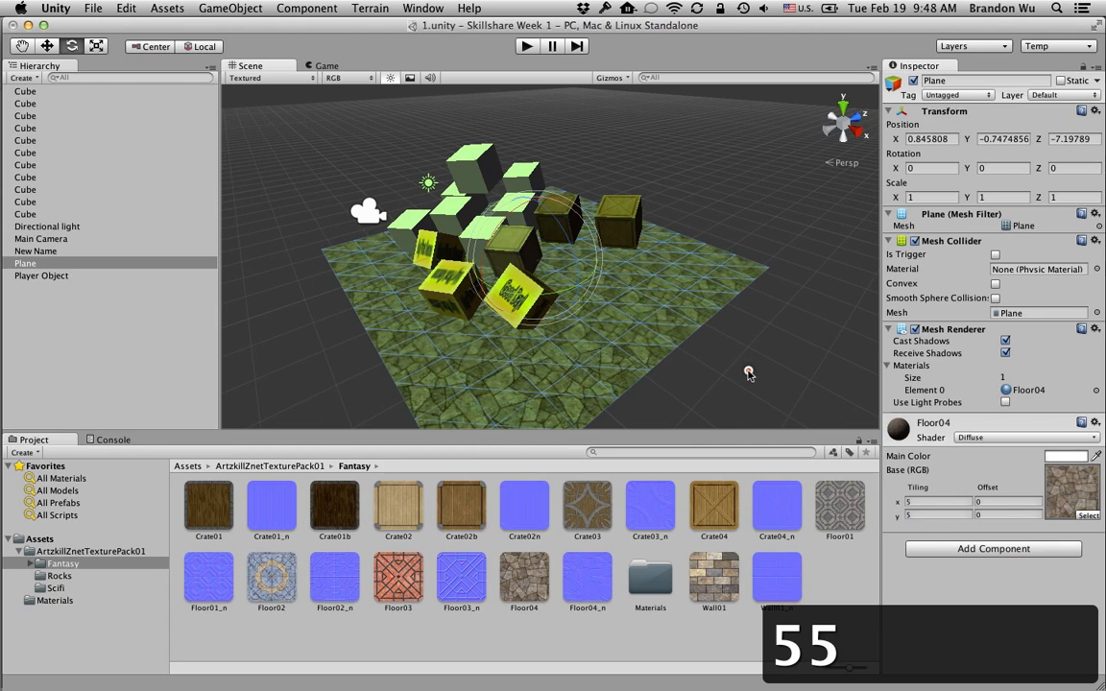
pyautogui.click(662, 365)
# From the pack's Scifi folder, apply ScifiPanel02 to the plain cube beside the Crate02 cube and ScifiPanel03 to the plain cube behind it
pyautogui.scroll(2, 662, 365)
pyautogui.keyDown('alt'); pyautogui.moveTo(662, 365); pyautogui.dragTo(661, 232); pyautogui.keyUp('alt')
pyautogui.keyDown('alt'); pyautogui.moveTo(570, 205); pyautogui.dragTo(538, 420); pyautogui.keyUp('alt')
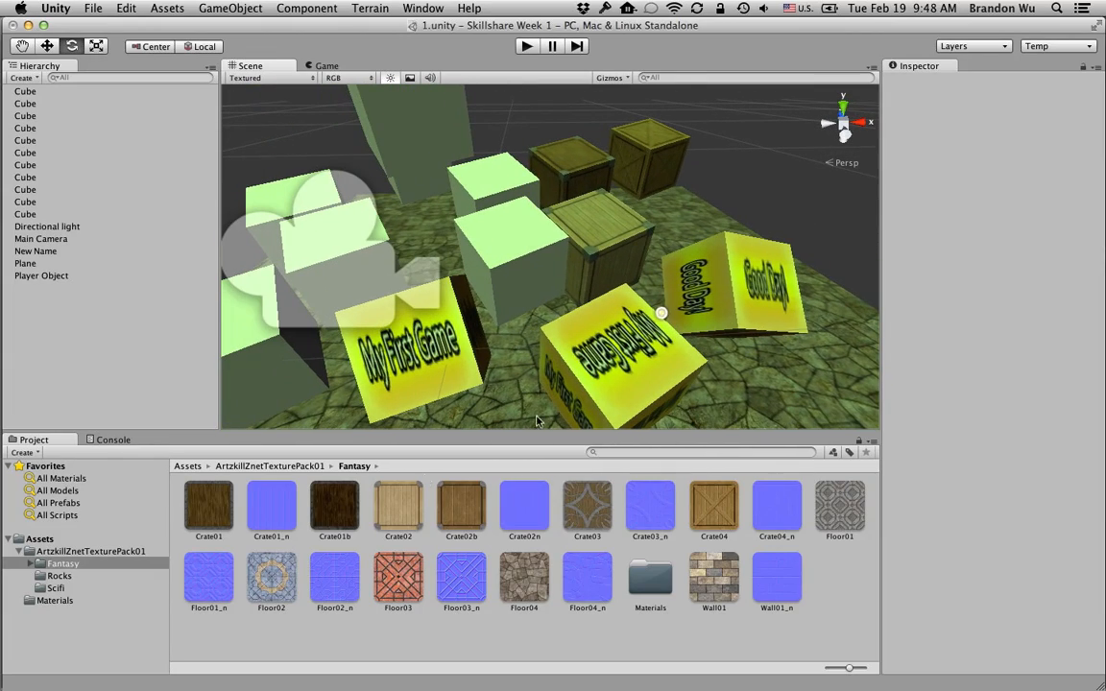
pyautogui.click(57, 587)
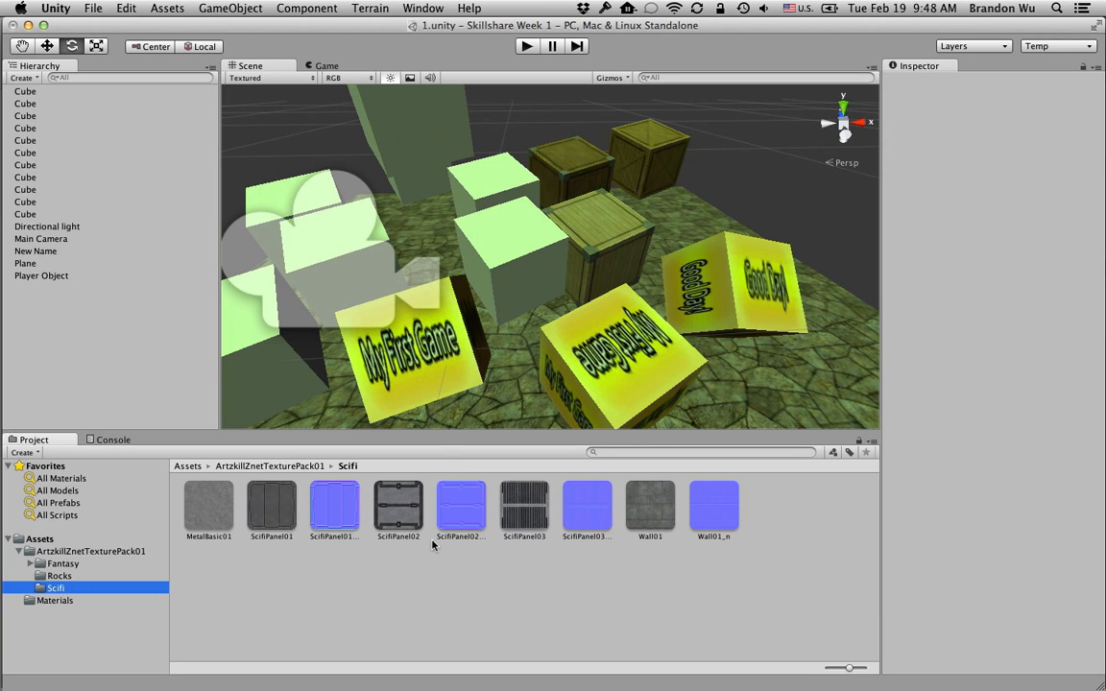
pyautogui.moveTo(407, 519); pyautogui.dragTo(523, 250)
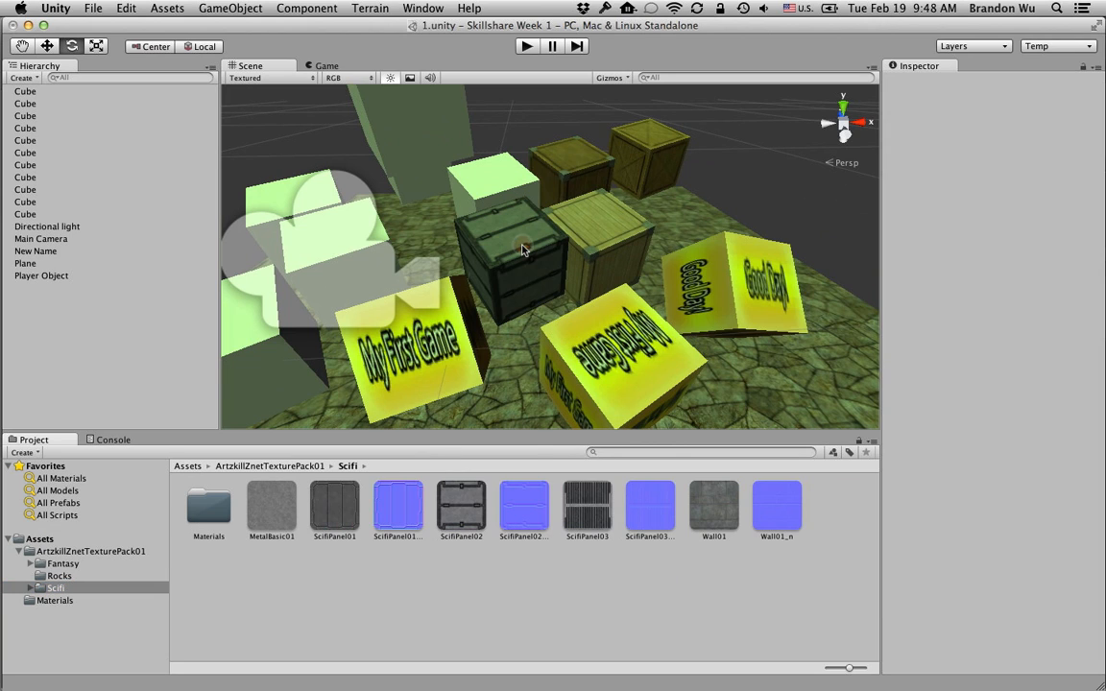
pyautogui.moveTo(581, 529); pyautogui.dragTo(502, 177)
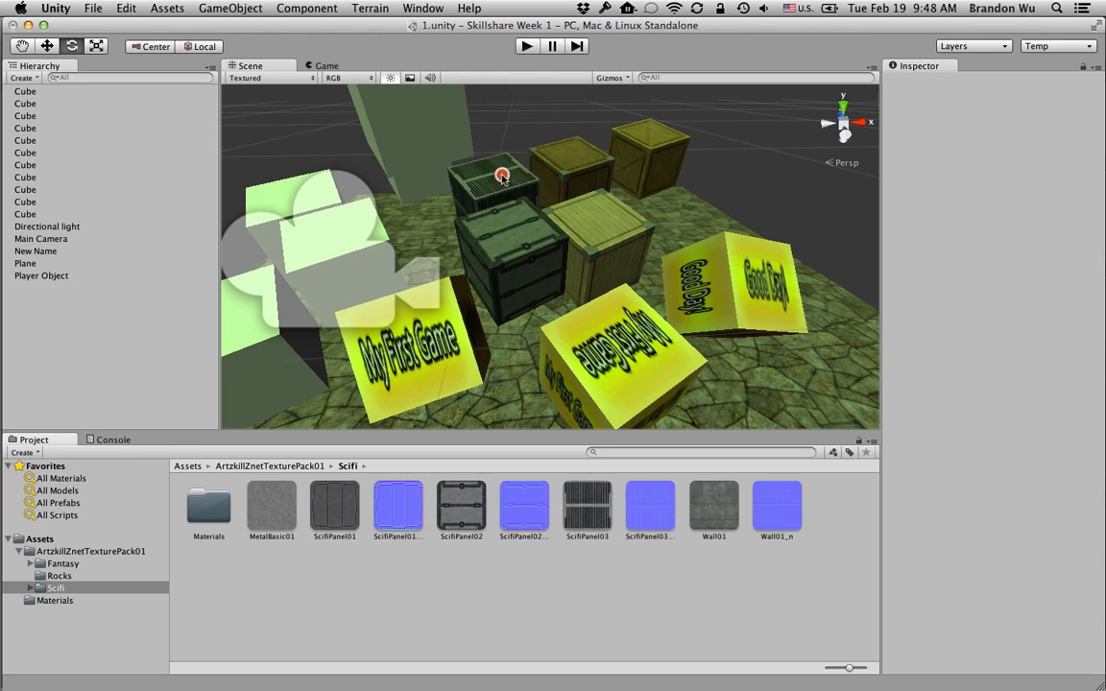
# Inspect the textured cubes and the tiled ground plane from several angles and distances
pyautogui.scroll(10, 501, 335)
pyautogui.keyDown('alt'); pyautogui.moveTo(549, 344); pyautogui.dragTo(380, 205); pyautogui.keyUp('alt')
pyautogui.keyDown('alt'); pyautogui.moveTo(591, 280); pyautogui.dragTo(329, 141); pyautogui.keyUp('alt')
pyautogui.scroll(-8, 437, 245)
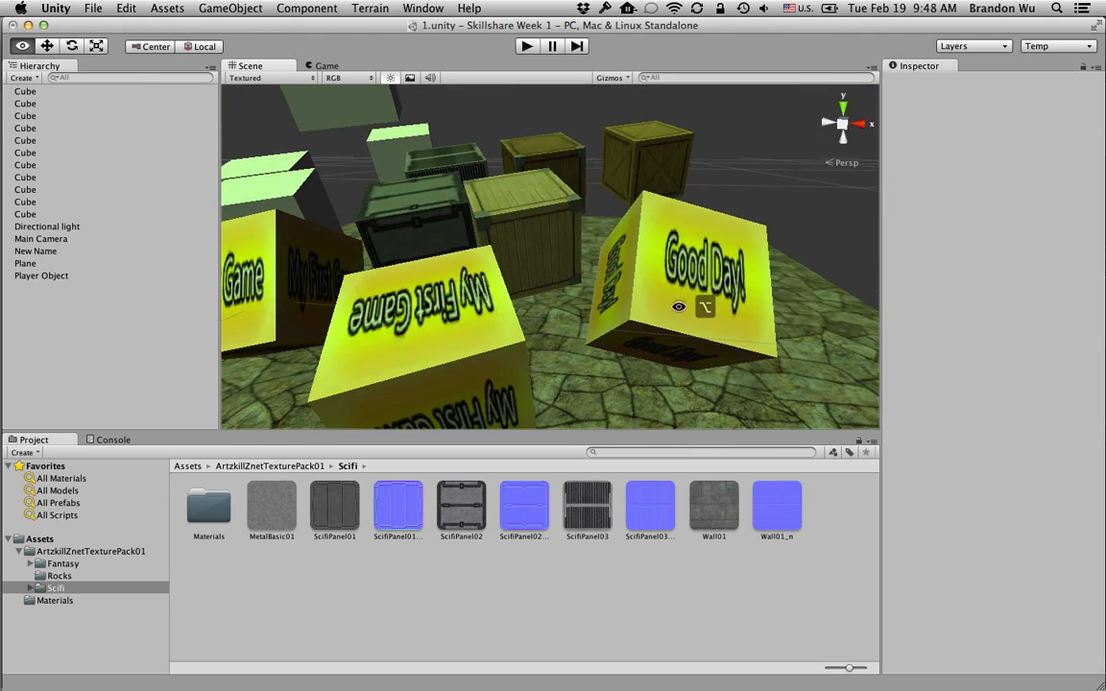
pyautogui.keyDown('alt'); pyautogui.moveTo(704, 306); pyautogui.dragTo(477, 237); pyautogui.keyUp('alt')
pyautogui.keyDown('alt'); pyautogui.moveTo(575, 319); pyautogui.dragTo(598, 217); pyautogui.keyUp('alt')
pyautogui.scroll(6, 594, 223)
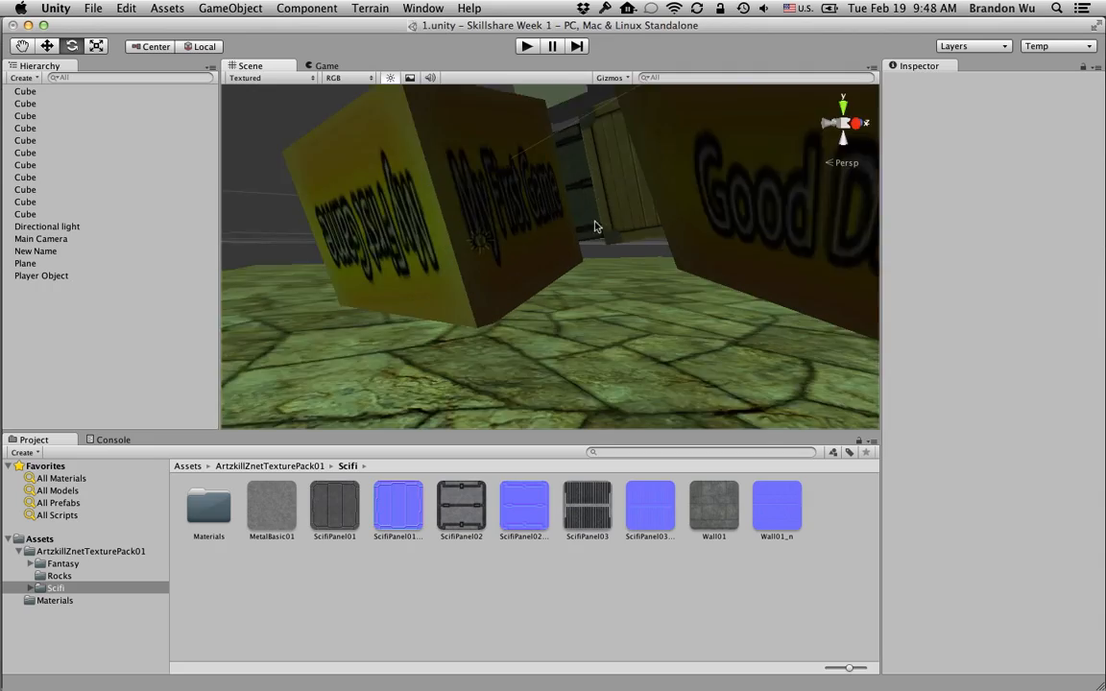
pyautogui.scroll(-8, 597, 237)
pyautogui.keyDown('alt'); pyautogui.moveTo(617, 173); pyautogui.dragTo(722, 341); pyautogui.keyUp('alt')
pyautogui.scroll(5, 723, 341)
pyautogui.scroll(-7, 719, 345)
pyautogui.scroll(-3, 719, 351)
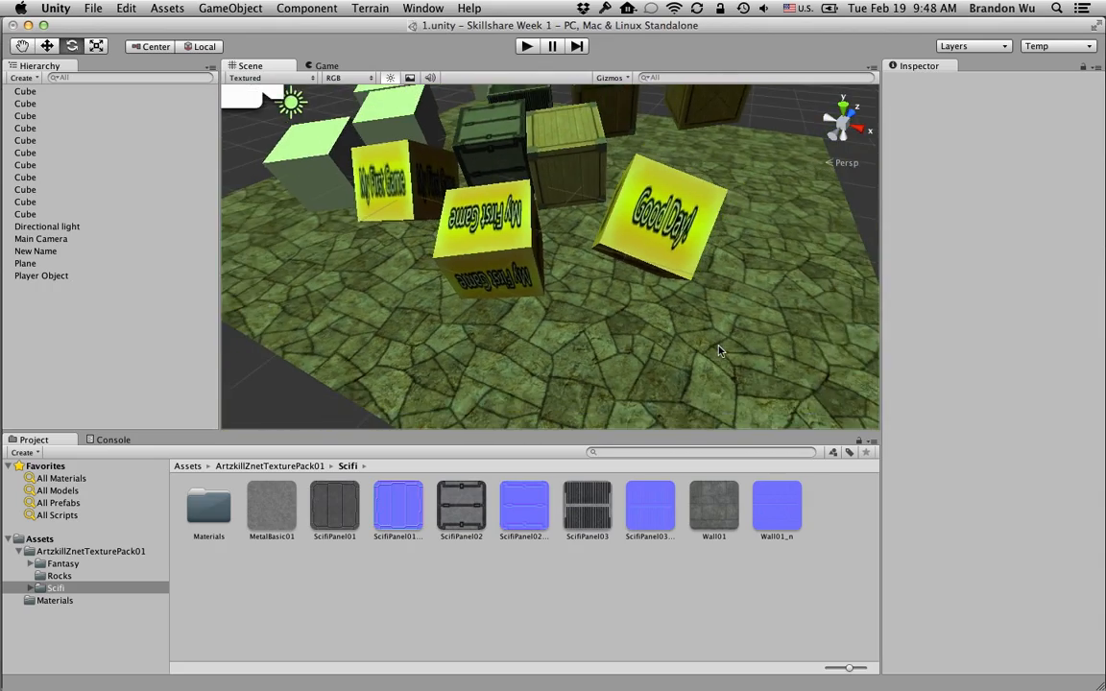
# Open the Asset Store and look through the featured and most popular assets on its home page
pyautogui.click(422, 7)
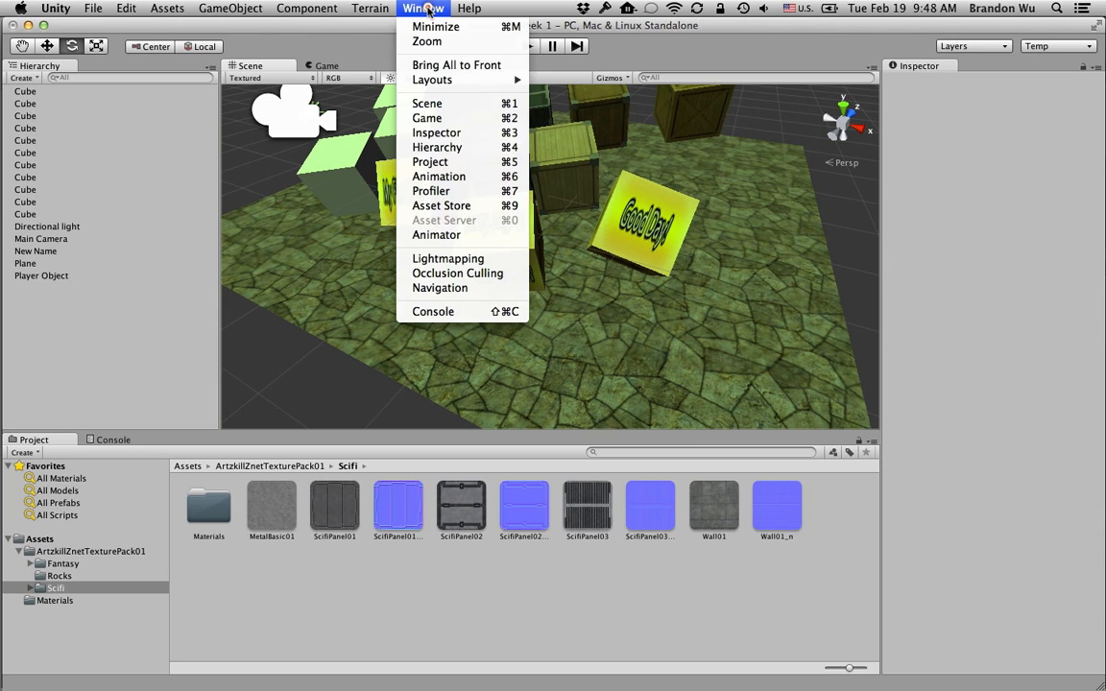
pyautogui.click(469, 206)
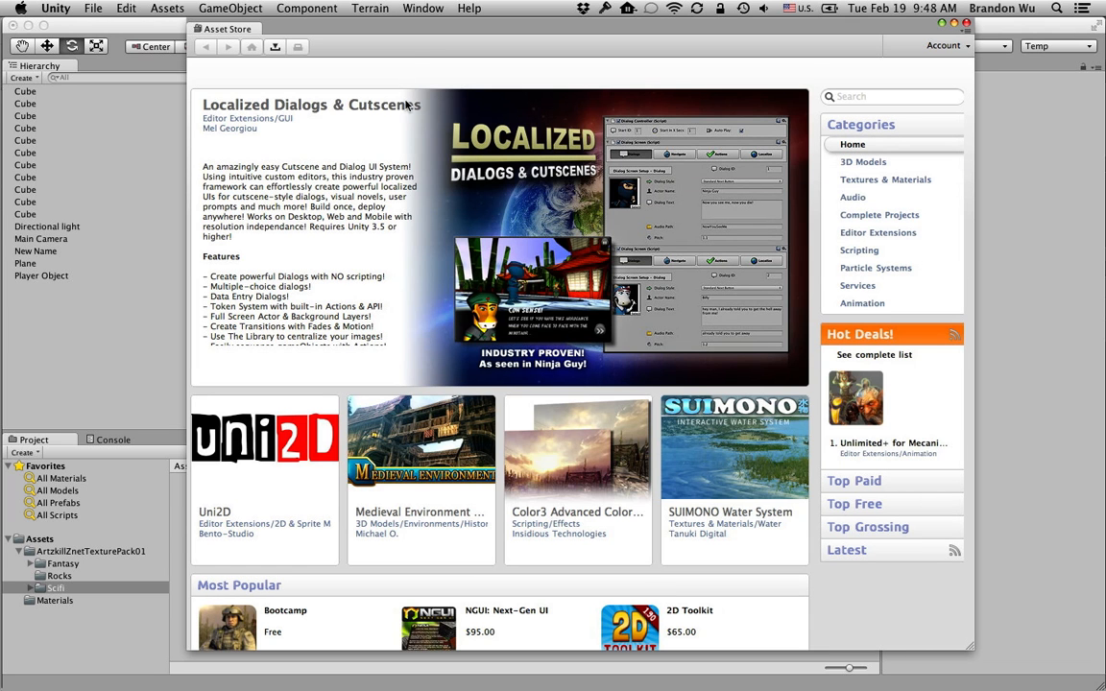
pyautogui.moveTo(408, 28); pyautogui.dragTo(394, 32)
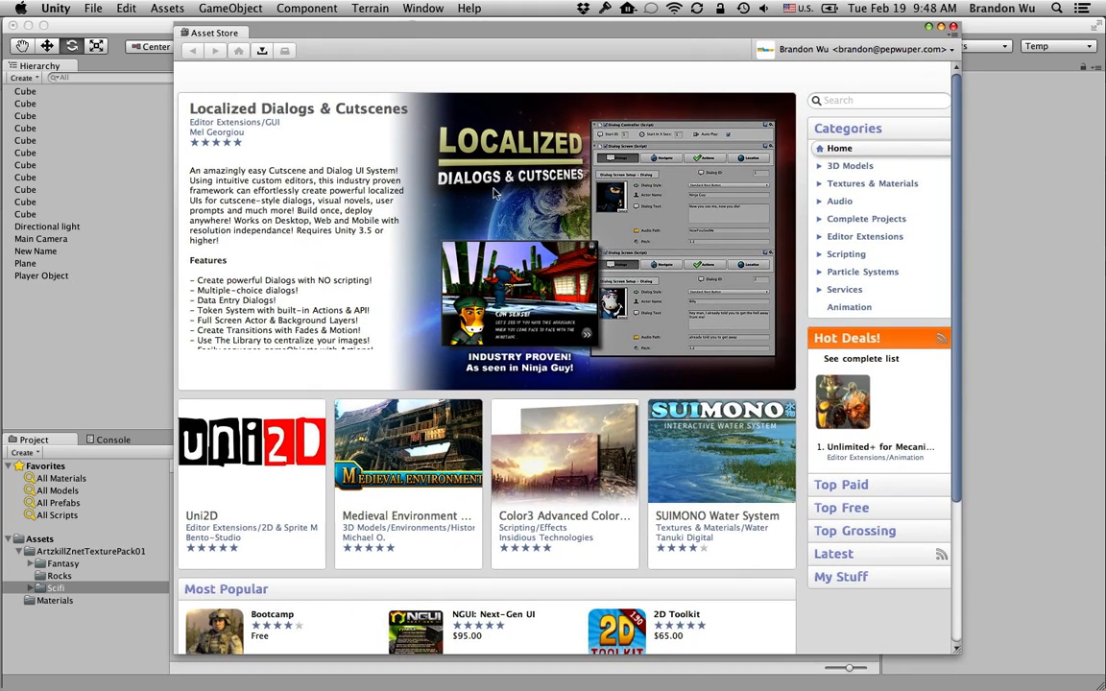
pyautogui.scroll(-5, 451, 307)
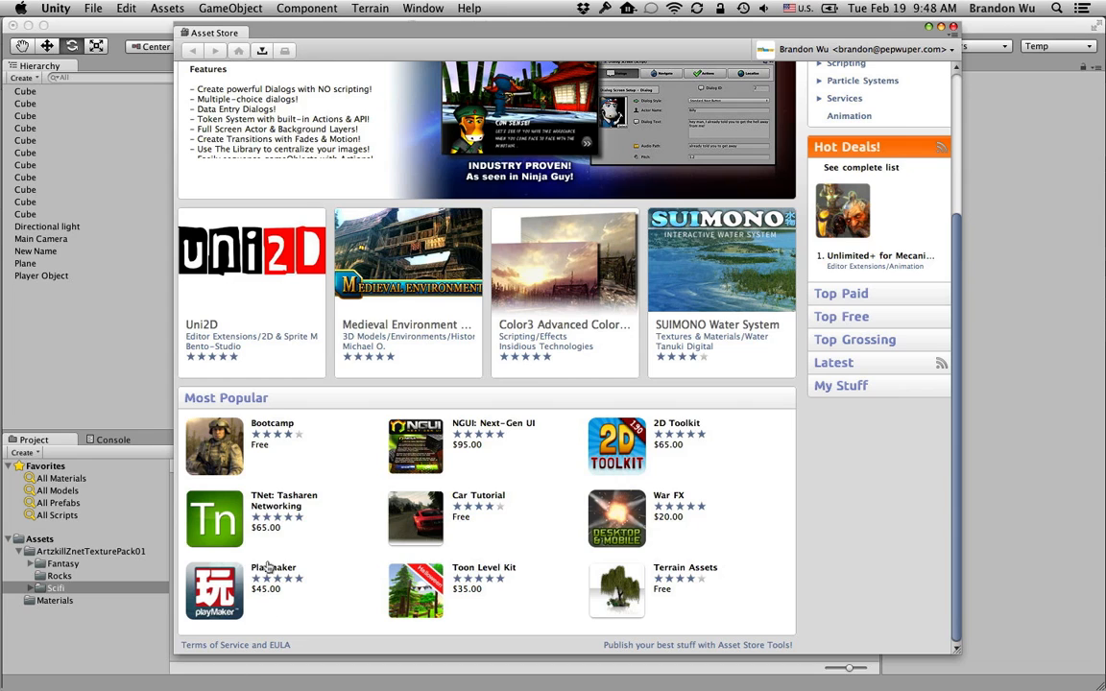
pyautogui.scroll(5, 457, 553)
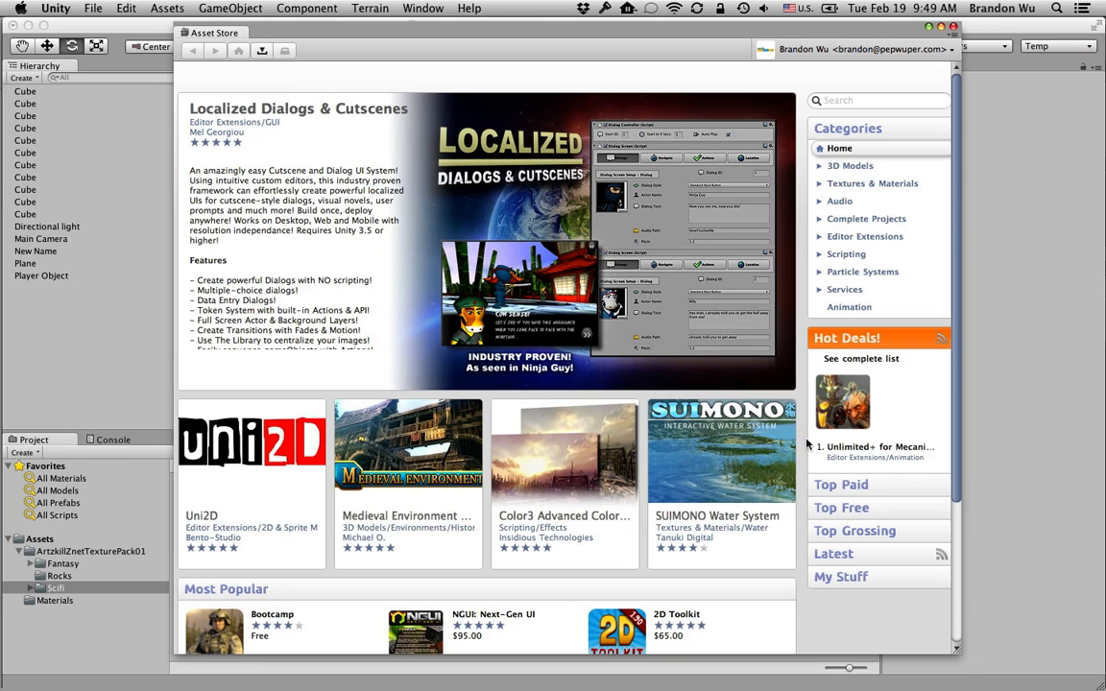
# Browse the store's 3D Models category and open the free F16a Fighter Jet asset
pyautogui.click(865, 168)
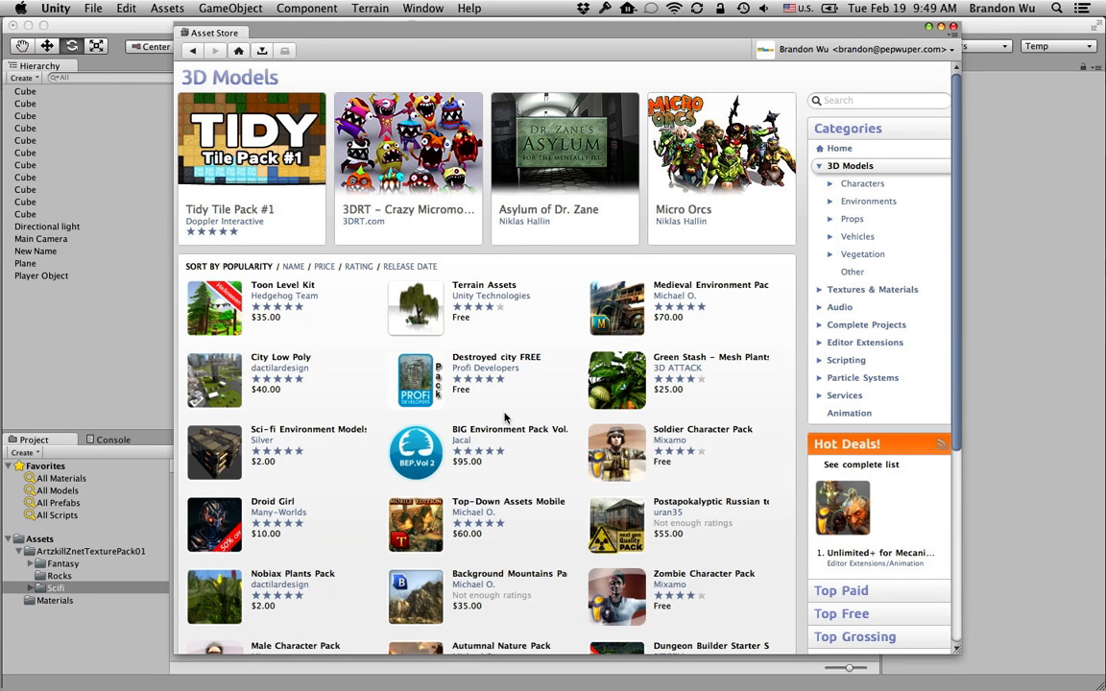
pyautogui.scroll(-5, 504, 418)
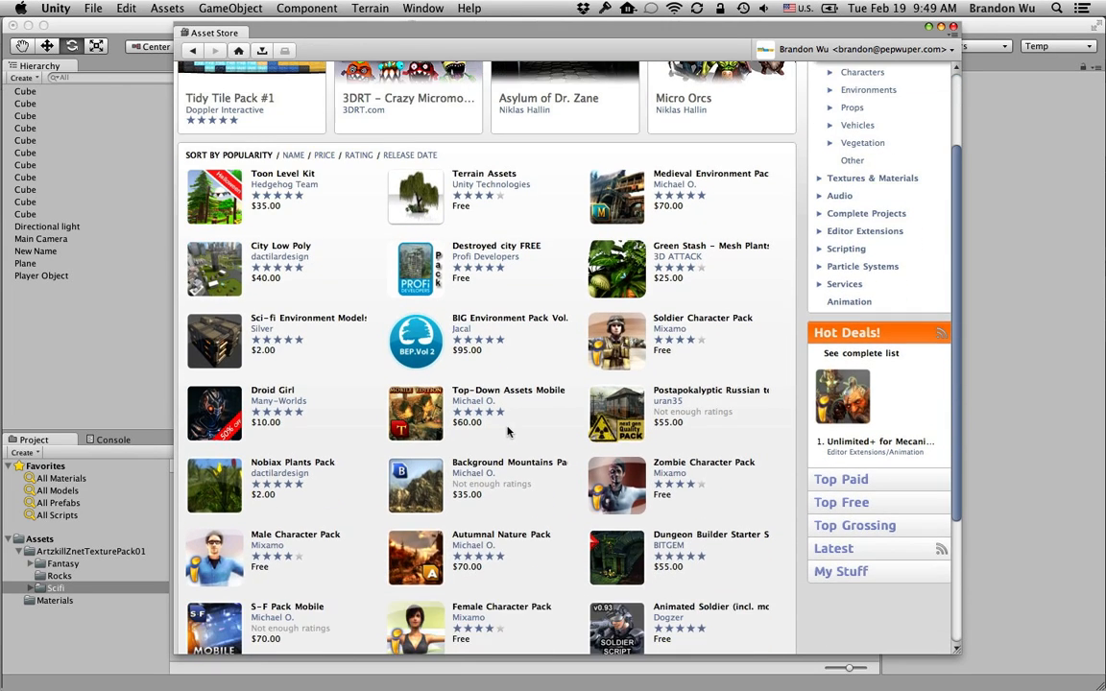
pyautogui.scroll(-15, 508, 432)
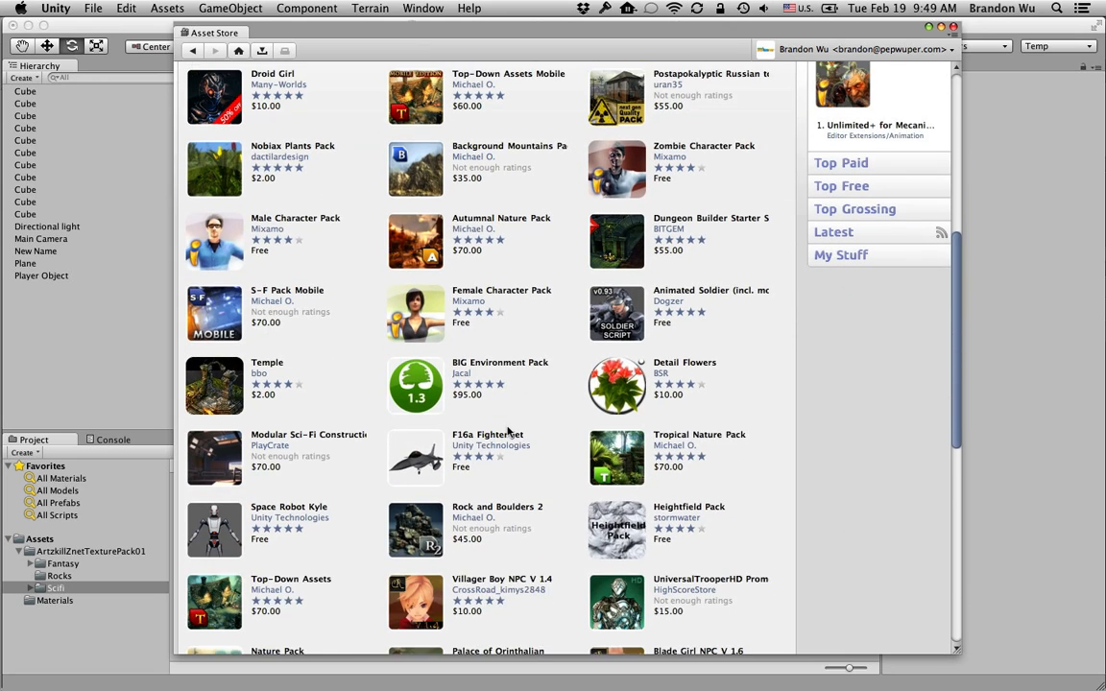
pyautogui.scroll(-1, 508, 431)
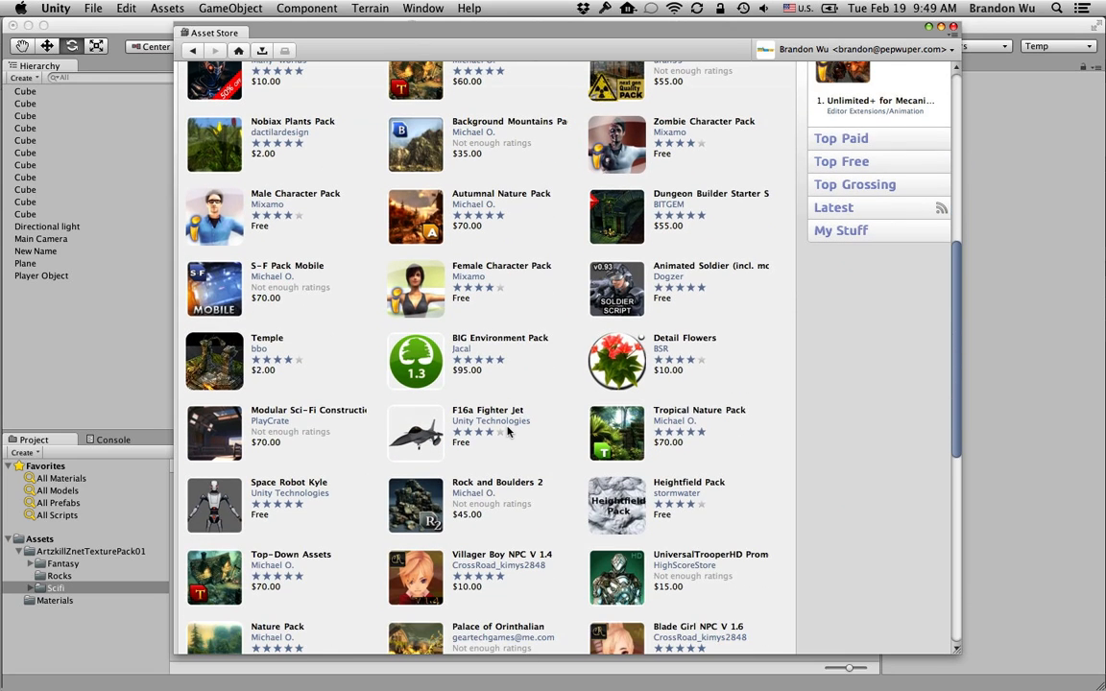
pyautogui.click(418, 447)
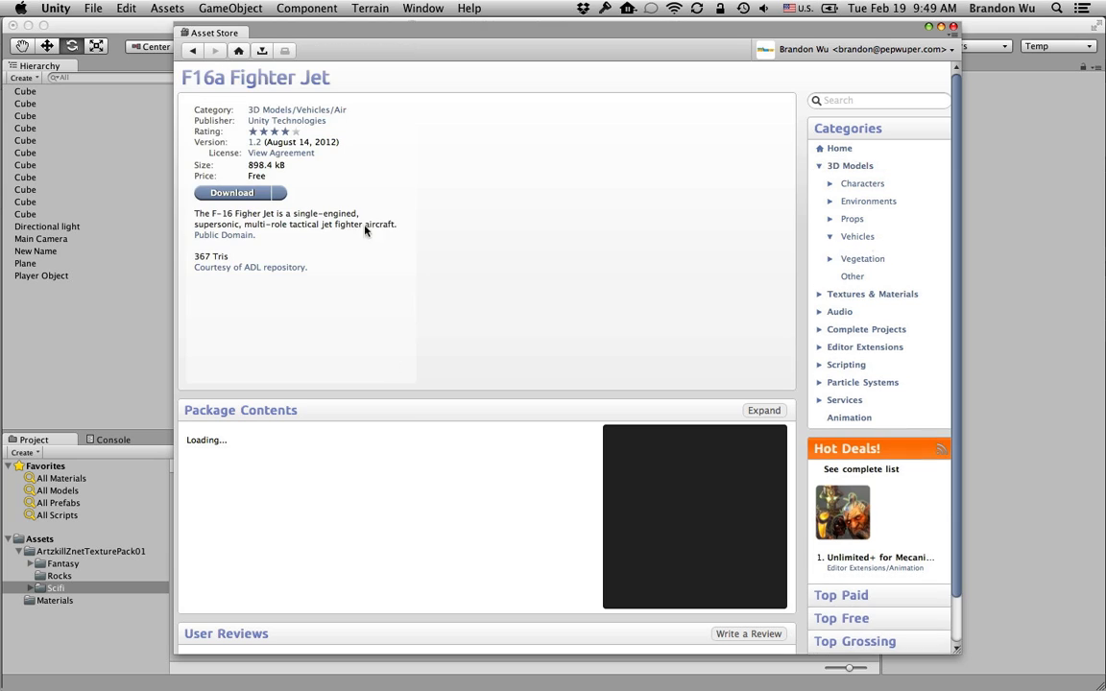
# Download the F16a Fighter Jet, accepting its license agreement, and import all its package items, closing the Asset Store
pyautogui.click(240, 197)
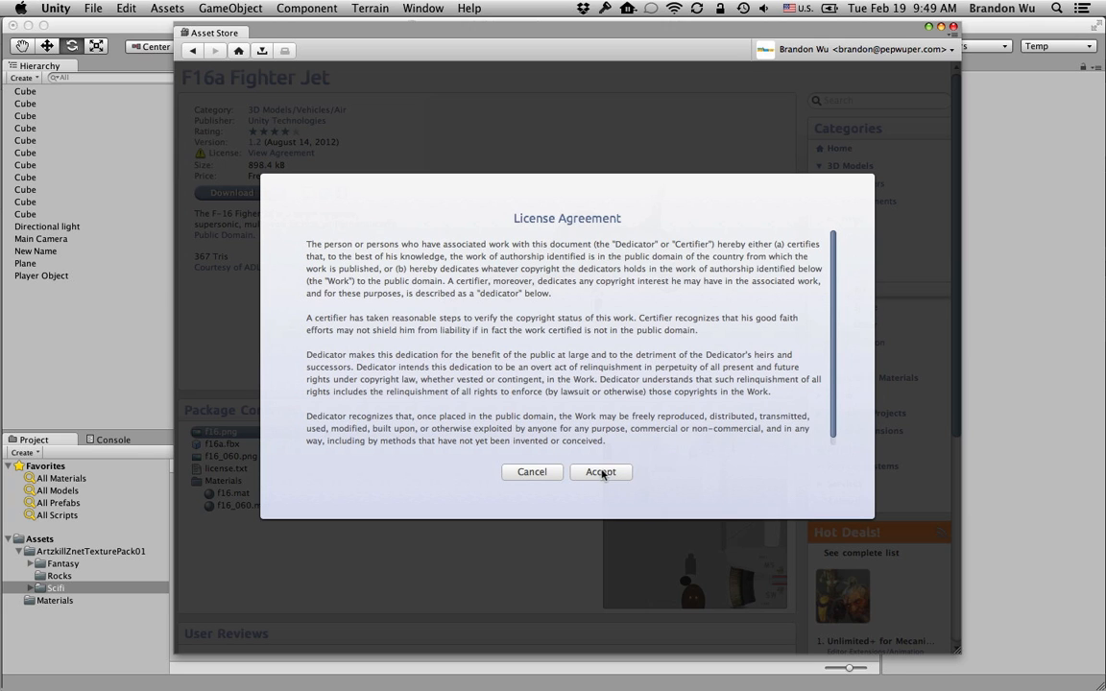
pyautogui.click(600, 472)
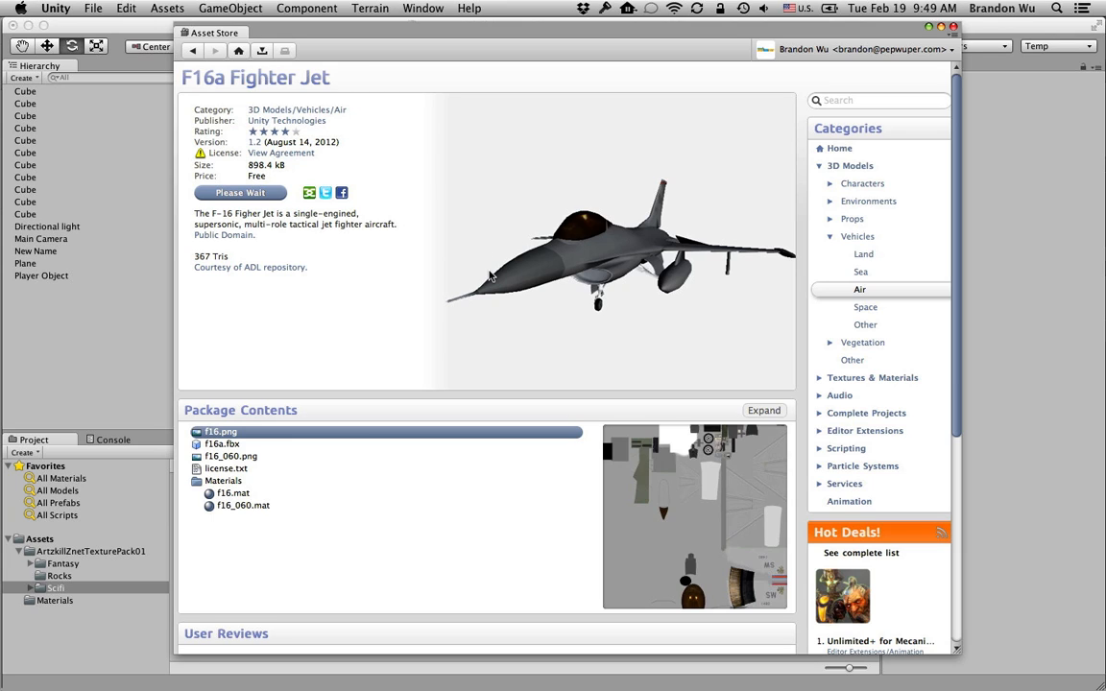
pyautogui.press('q')
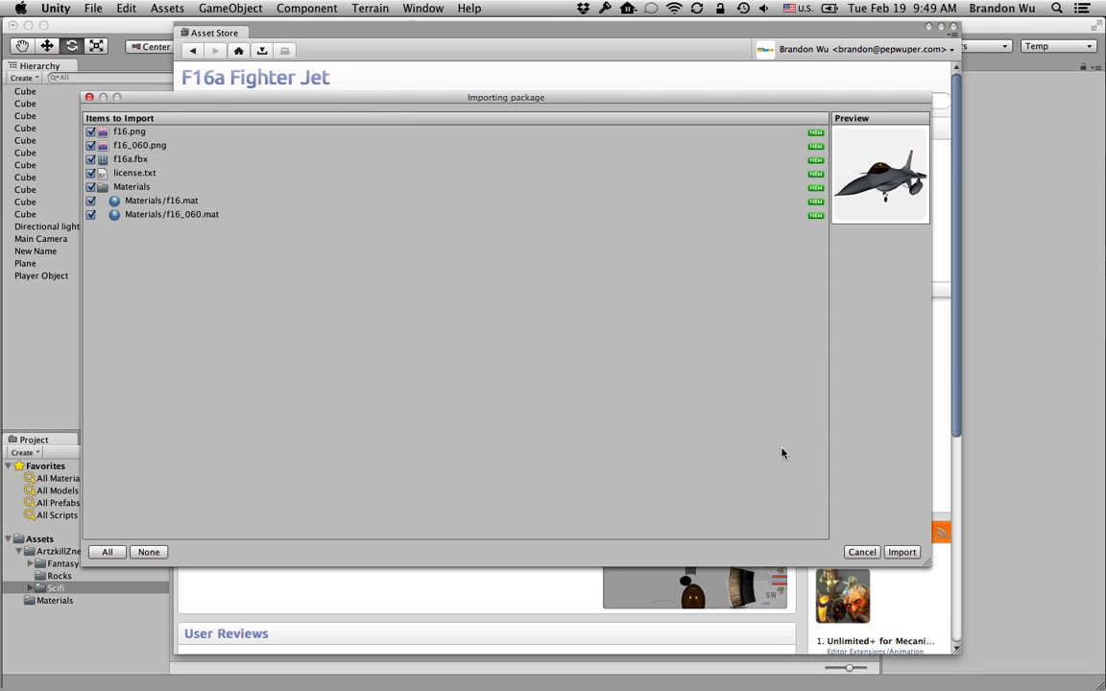
pyautogui.click(901, 553)
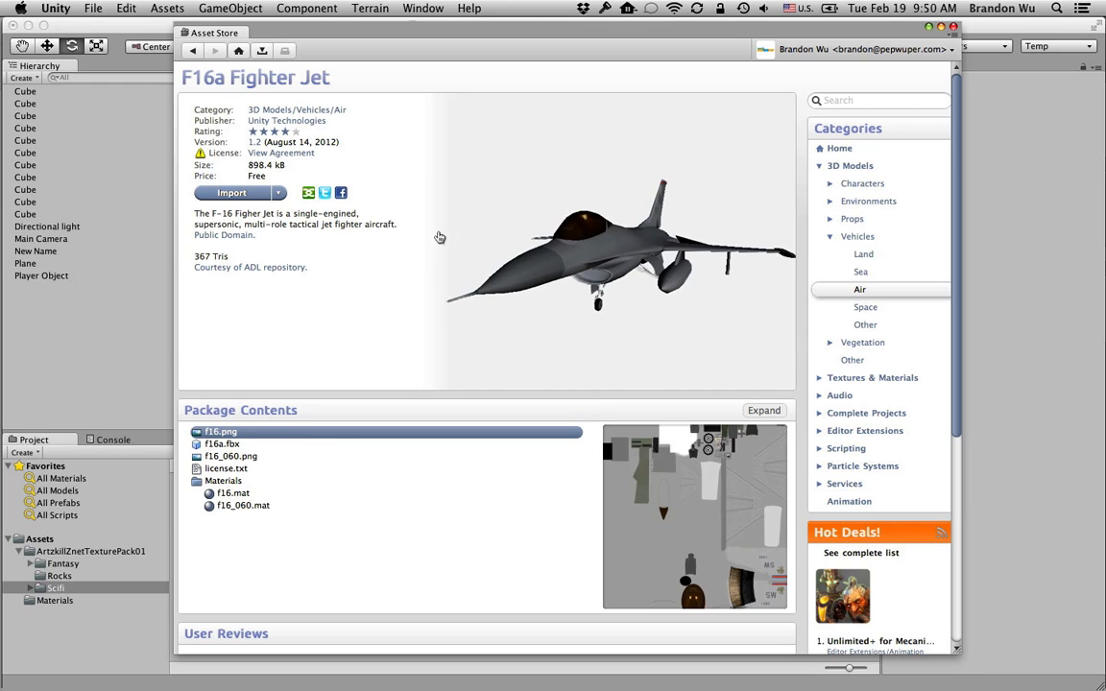
pyautogui.click(953, 27)
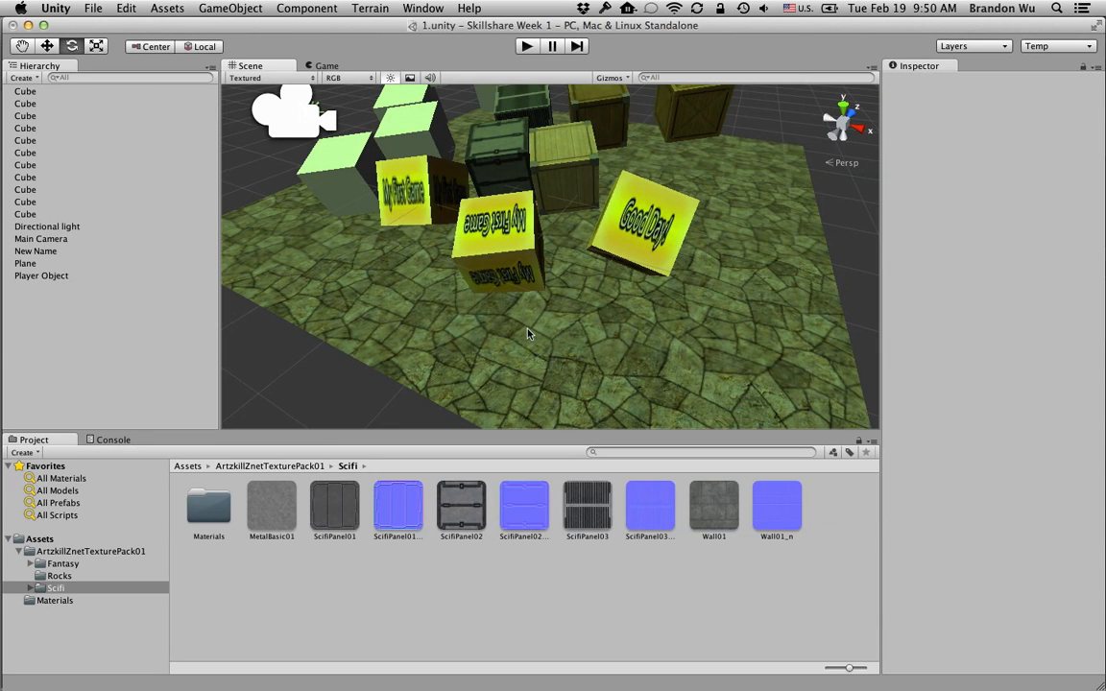
# Create a folder named F16 Model directly in the project's Assets folder
pyautogui.click(19, 551)
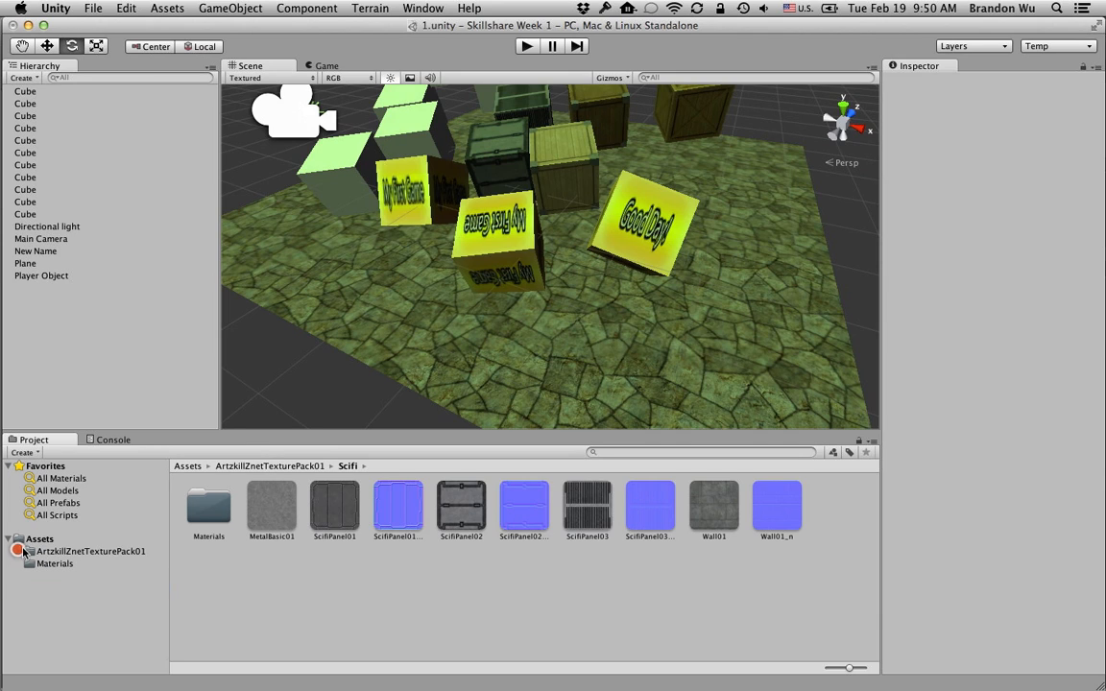
pyautogui.click(52, 540)
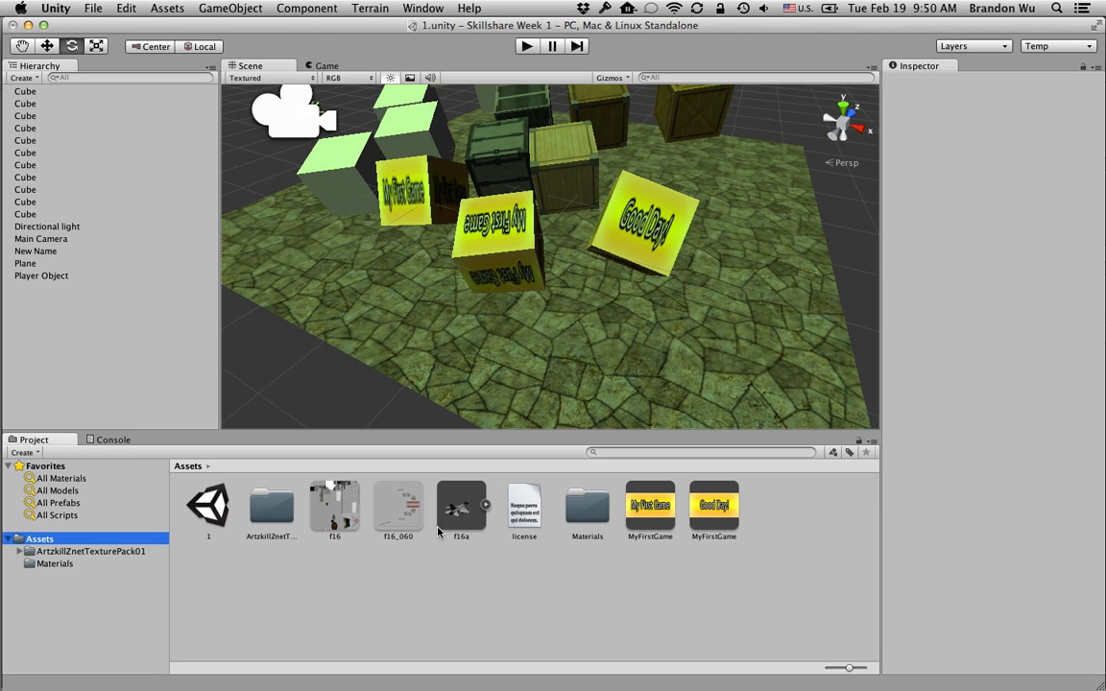
pyautogui.click(471, 558)
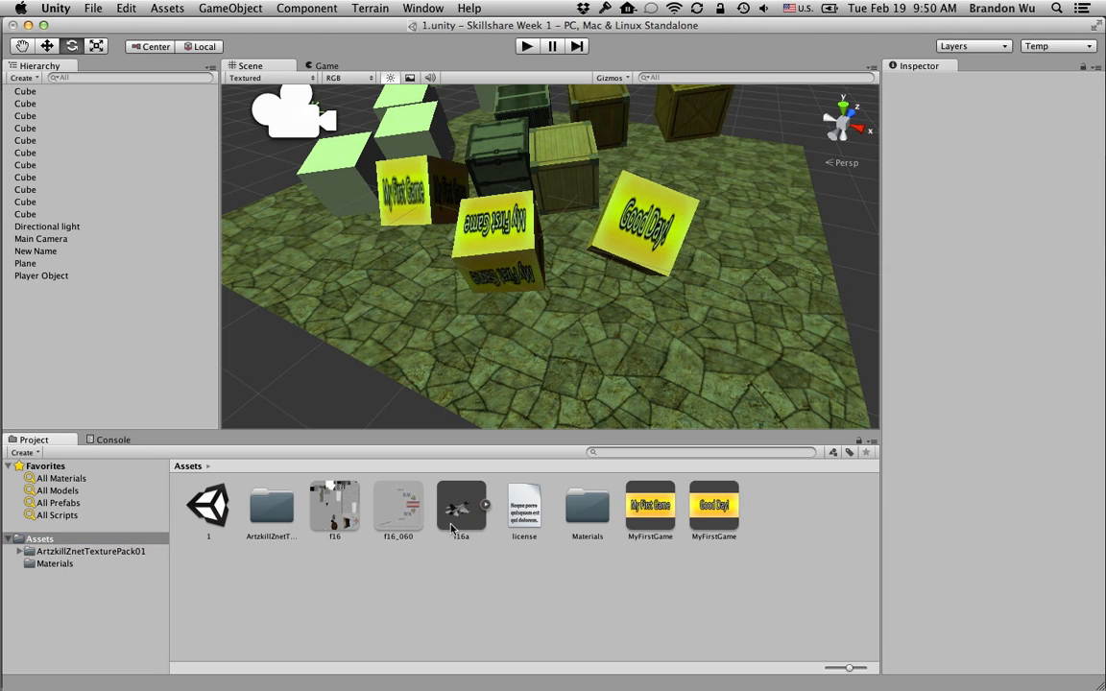
pyautogui.click(35, 451)
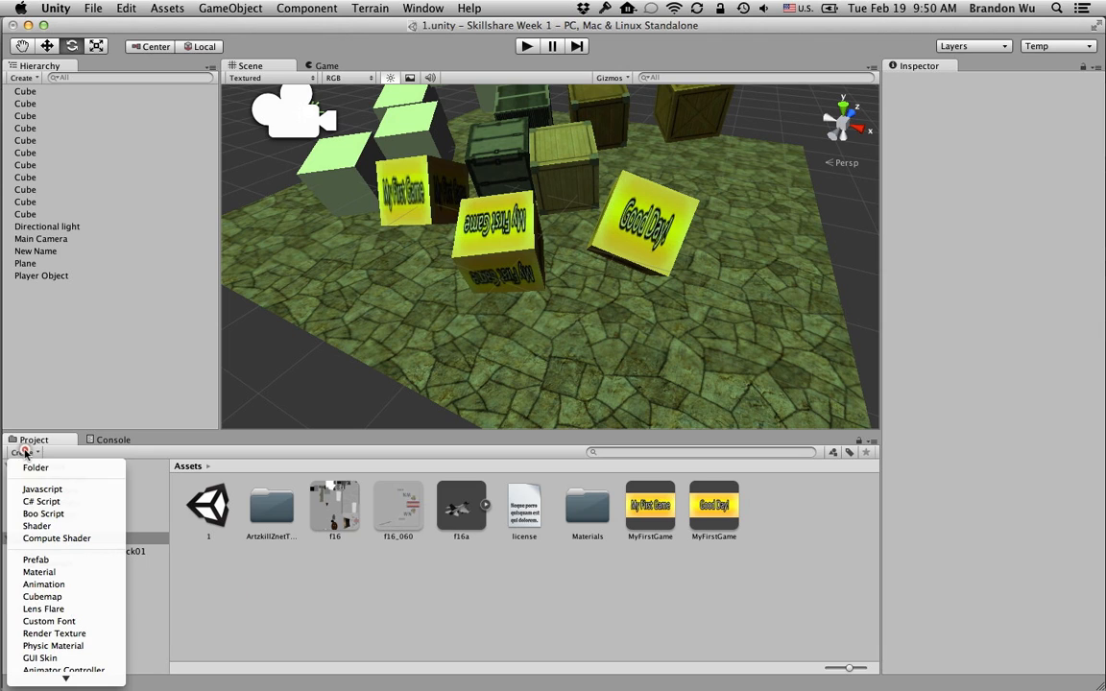
pyautogui.click(38, 464)
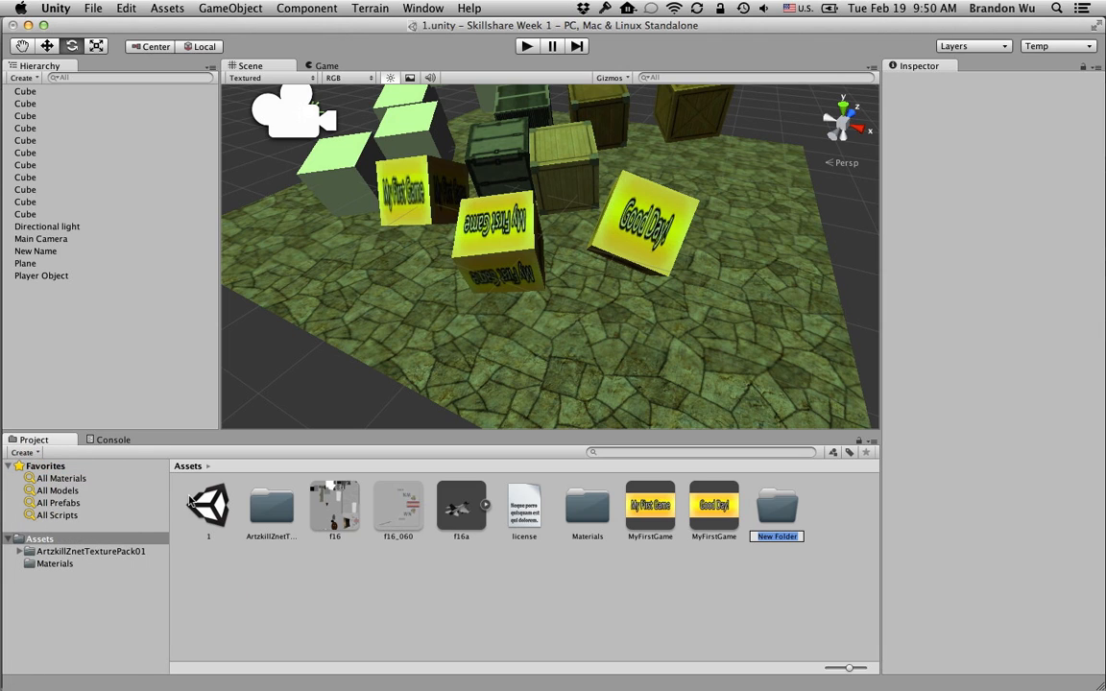
pyautogui.write('F16_Model')
pyautogui.press('Return')
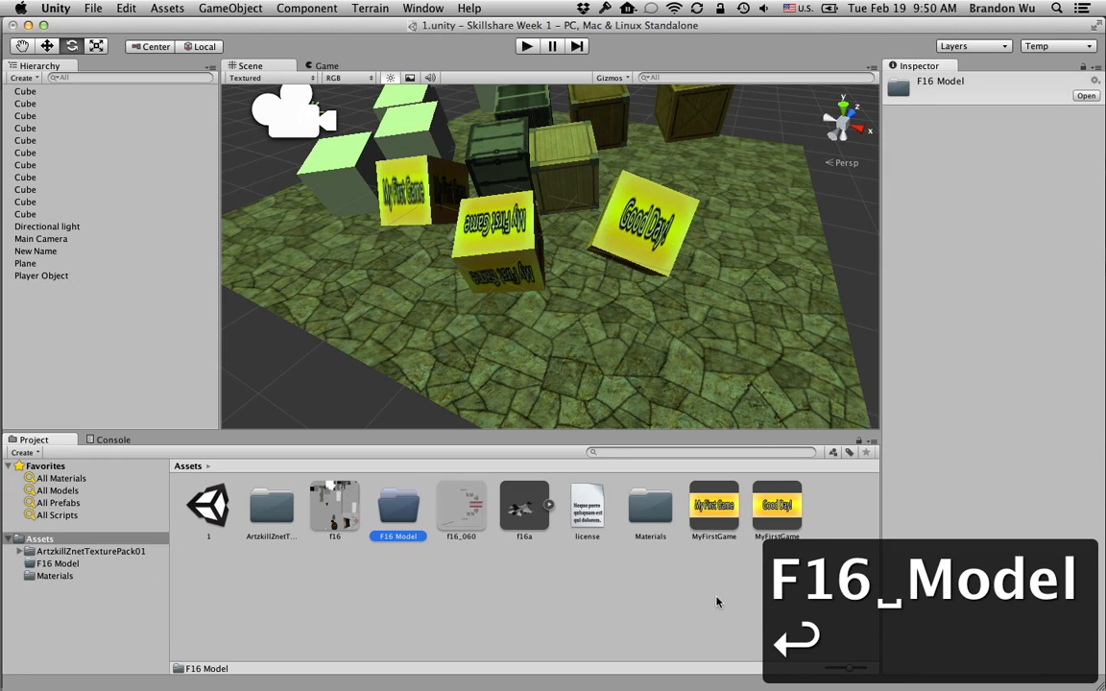
# Display the assets as a compact list and move f16, f16_060 and f16a into the F16 Model folder
pyautogui.moveTo(850, 667); pyautogui.dragTo(822, 672)
pyautogui.click(506, 624)
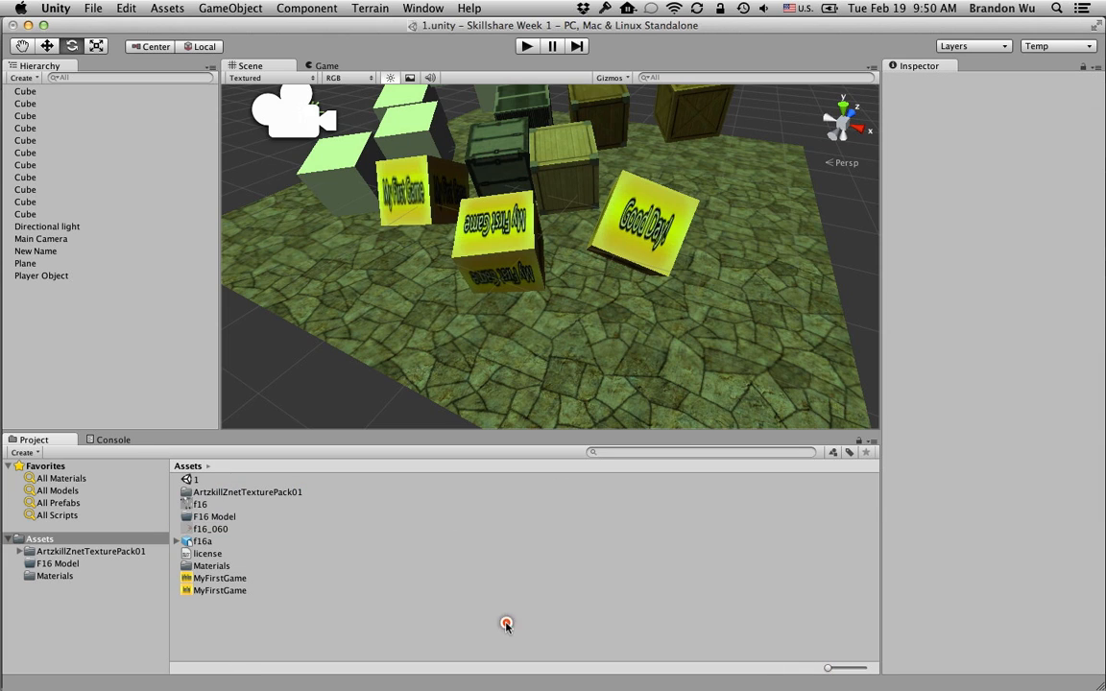
pyautogui.click(211, 529)
pyautogui.keyDown('super'); pyautogui.click(221, 540); pyautogui.keyUp('super')
pyautogui.keyDown('super'); pyautogui.click(227, 506); pyautogui.keyUp('super')
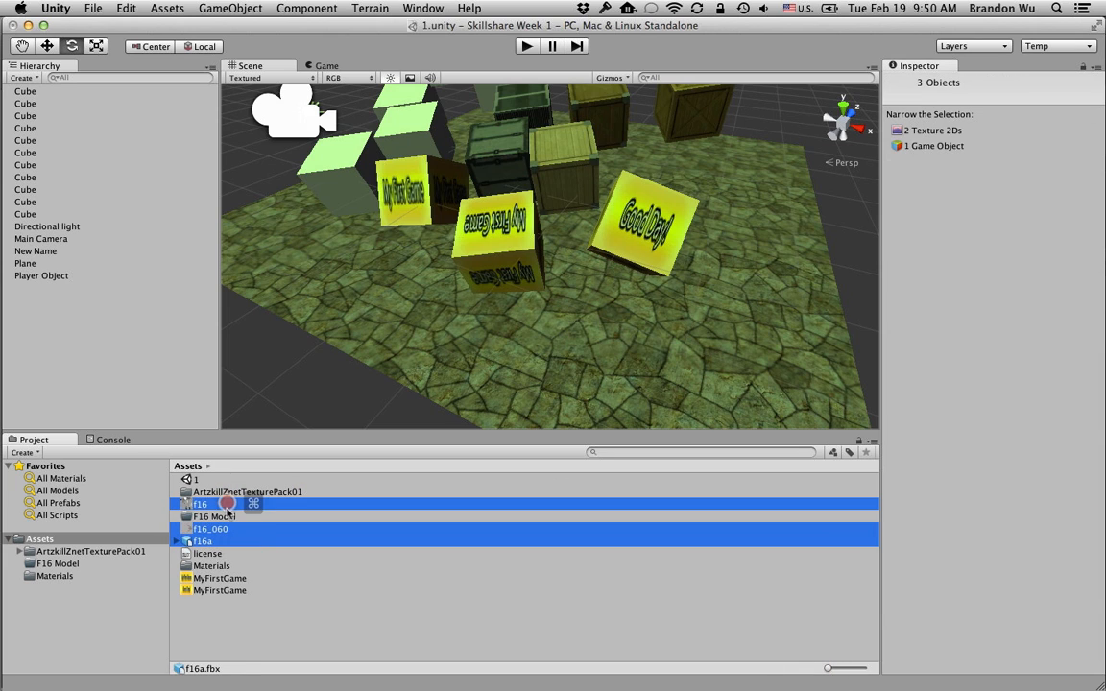
pyautogui.moveTo(228, 510); pyautogui.dragTo(225, 516)
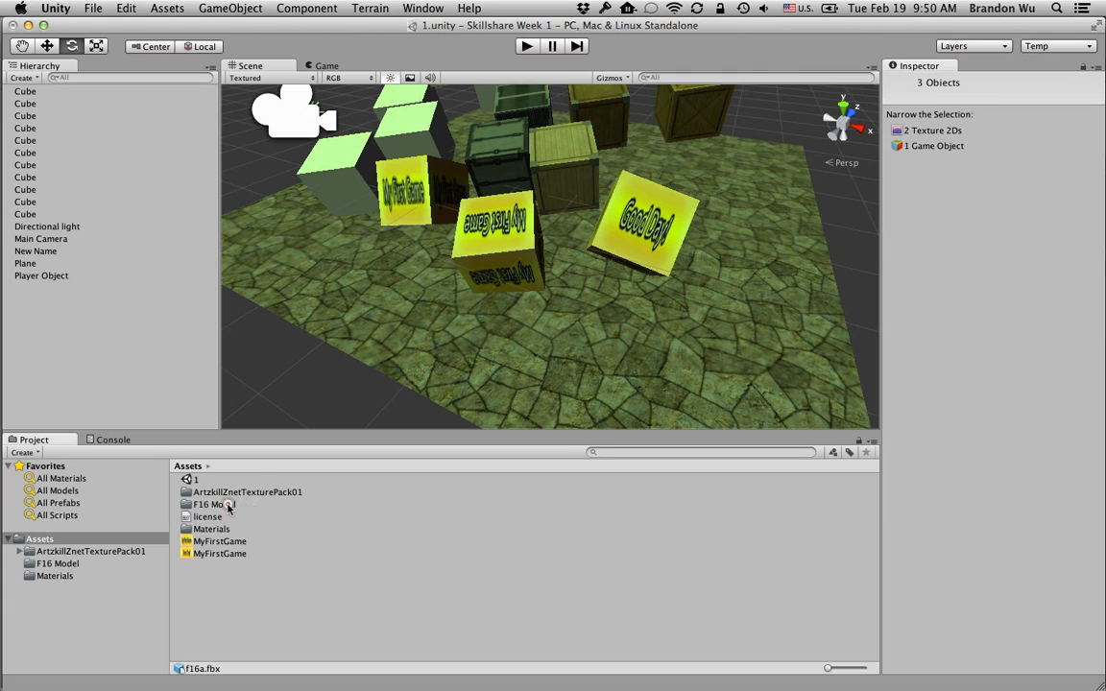
# Show the F16 Model folder's contents as large thumbnails and place the f16a model in the scene on the stone plane, framing it
pyautogui.doubleClick(227, 504)
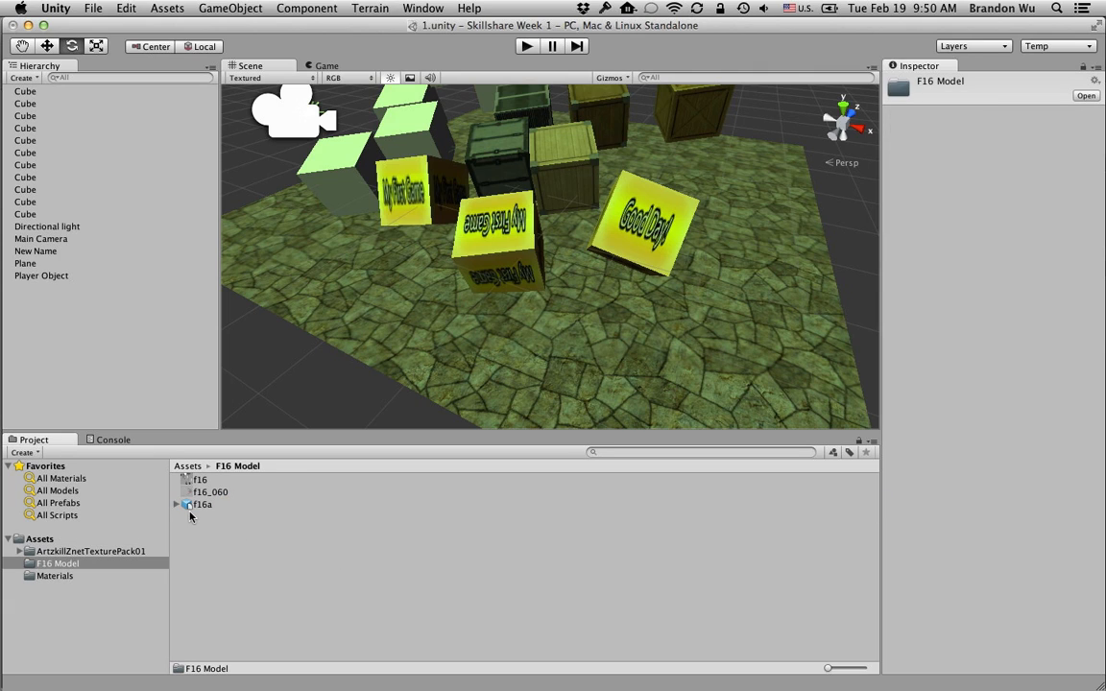
pyautogui.moveTo(830, 671); pyautogui.dragTo(862, 673)
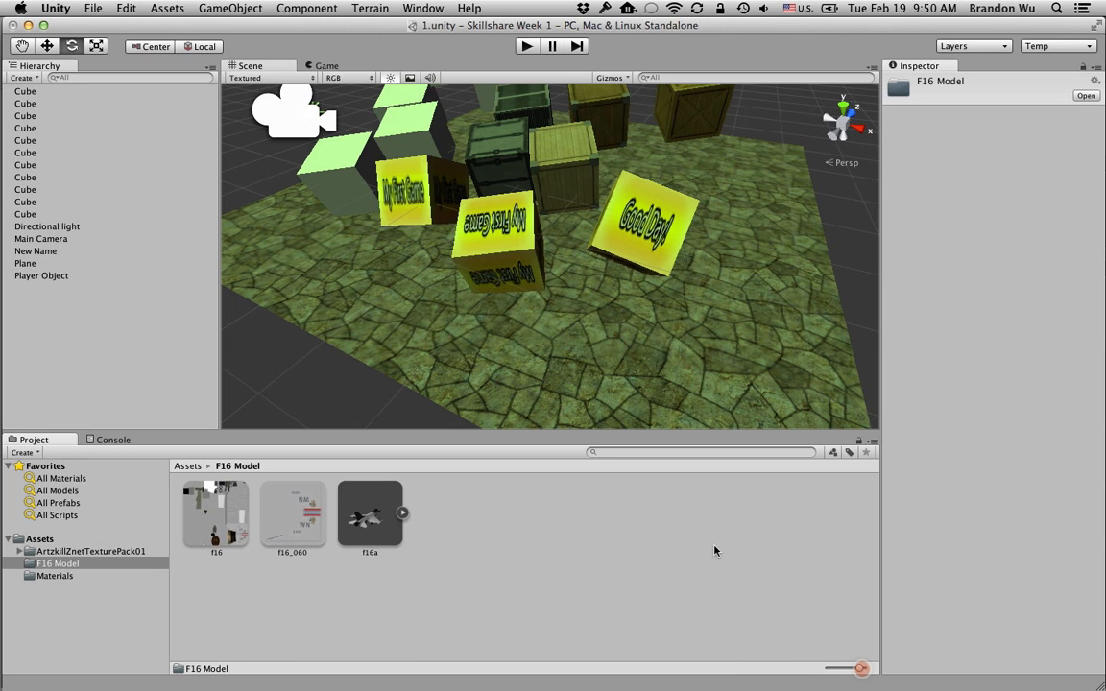
pyautogui.scroll(-4, 650, 312)
pyautogui.scroll(4, 651, 328)
pyautogui.scroll(-4, 648, 334)
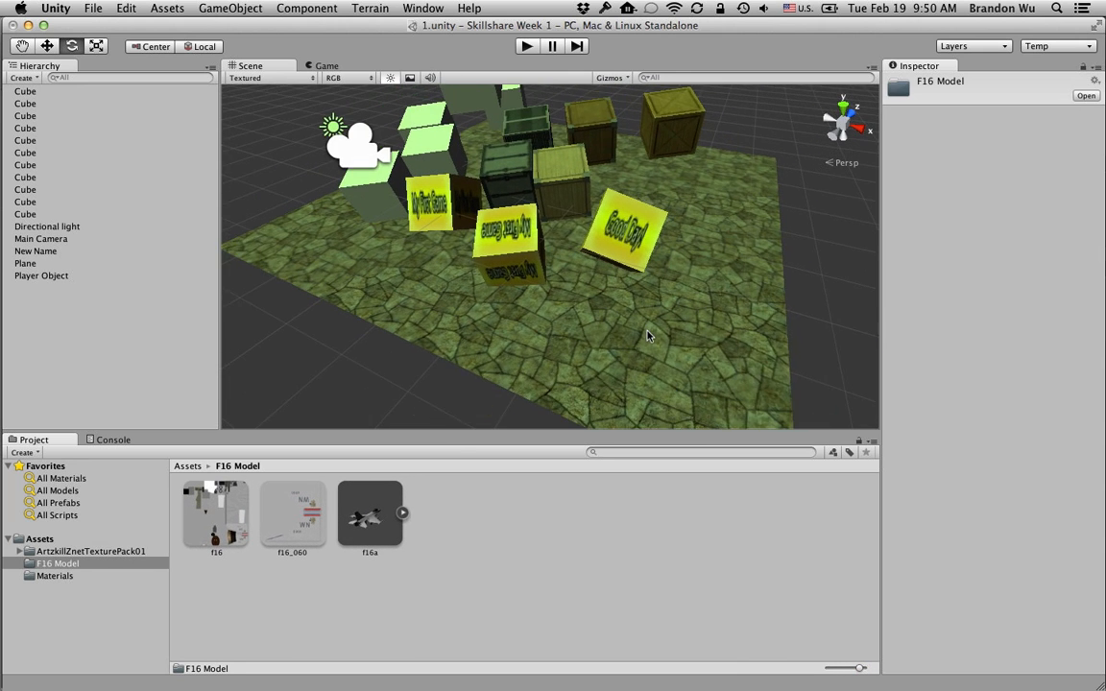
pyautogui.scroll(3, 647, 335)
pyautogui.moveTo(357, 533); pyautogui.dragTo(576, 309)
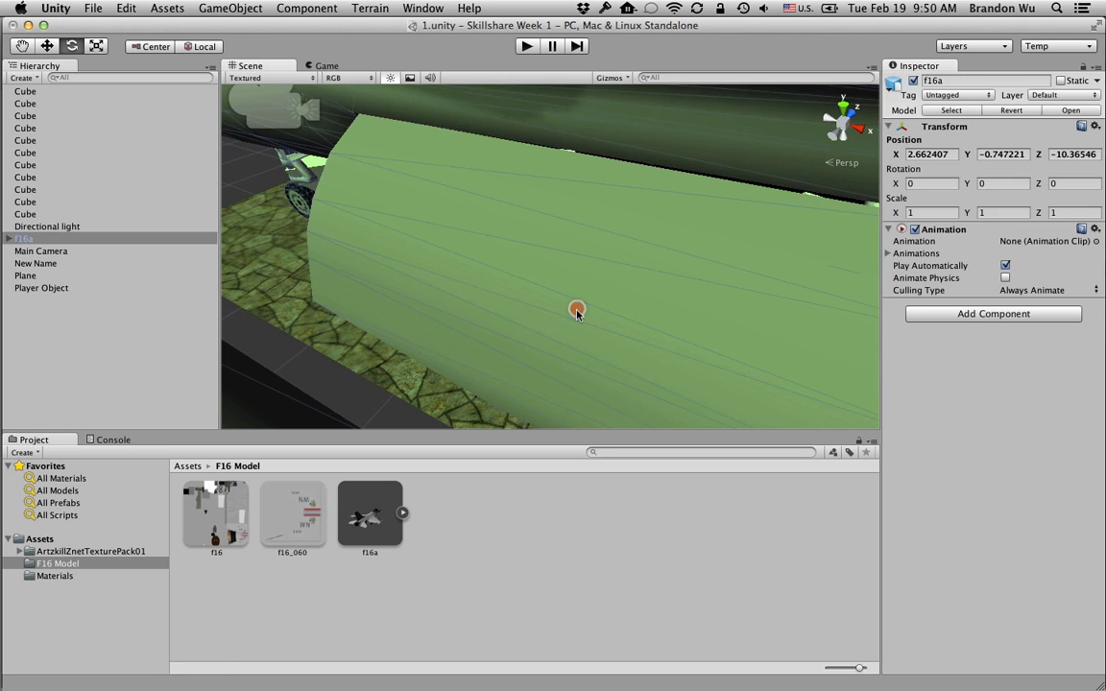
pyautogui.press('f')
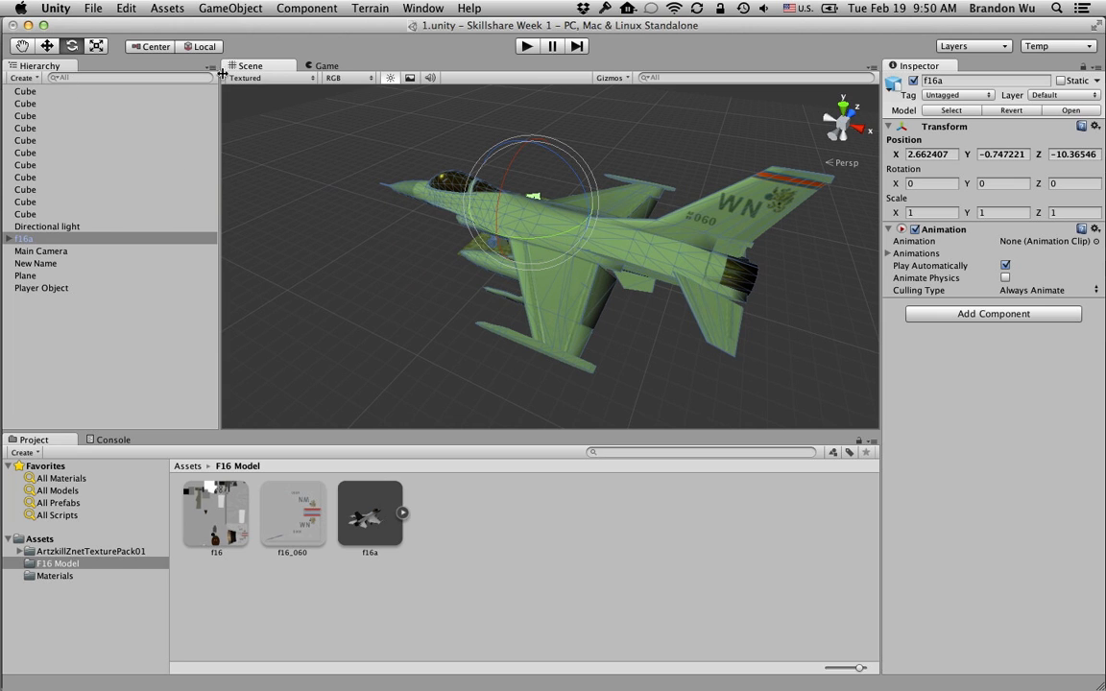
# Scale the f16a jet uniformly to about 0.29, rotate it about -33.6° around Y, and reposition it near the plane's front edge
pyautogui.click(94, 49)
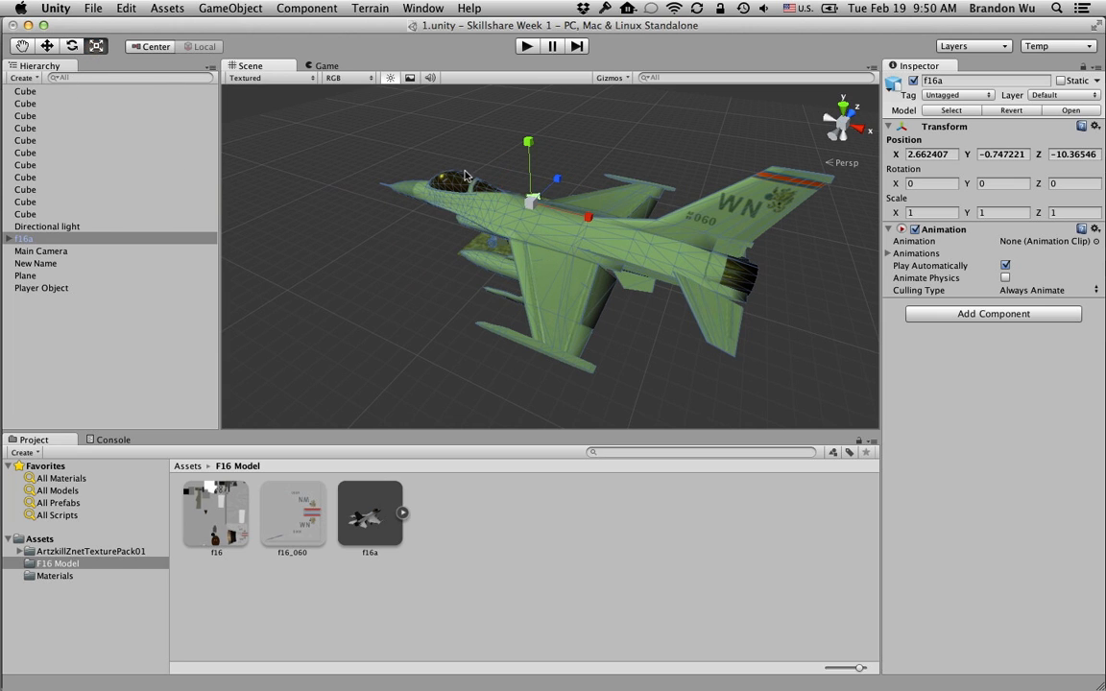
pyautogui.moveTo(534, 213); pyautogui.dragTo(737, 340)
pyautogui.press('f')
pyautogui.press('w')
pyautogui.press('e')
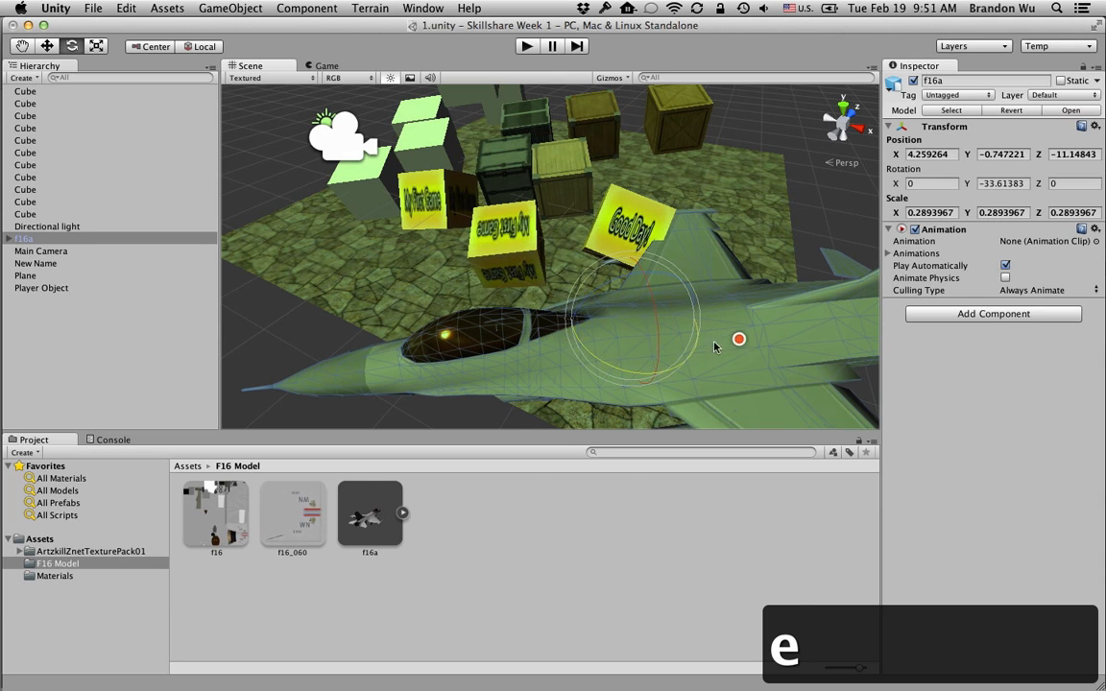
# Shrink the jet uniformly to a scale of about 0.105, position it on the stone plane in front of the cubes, and deselect it
pyautogui.press('w')
pyautogui.press('r')
pyautogui.moveTo(634, 321); pyautogui.dragTo(661, 331)
pyautogui.press('w')
pyautogui.scroll(3, 661, 331)
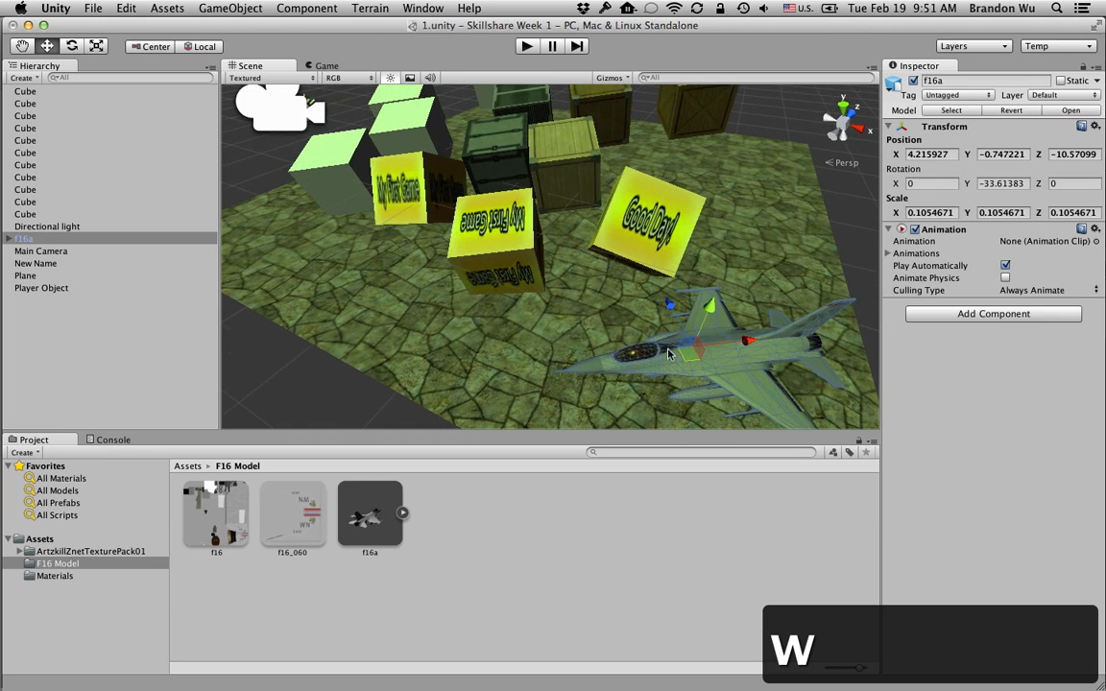
pyautogui.moveTo(661, 331); pyautogui.dragTo(581, 265, button='middle')
pyautogui.click(795, 313)
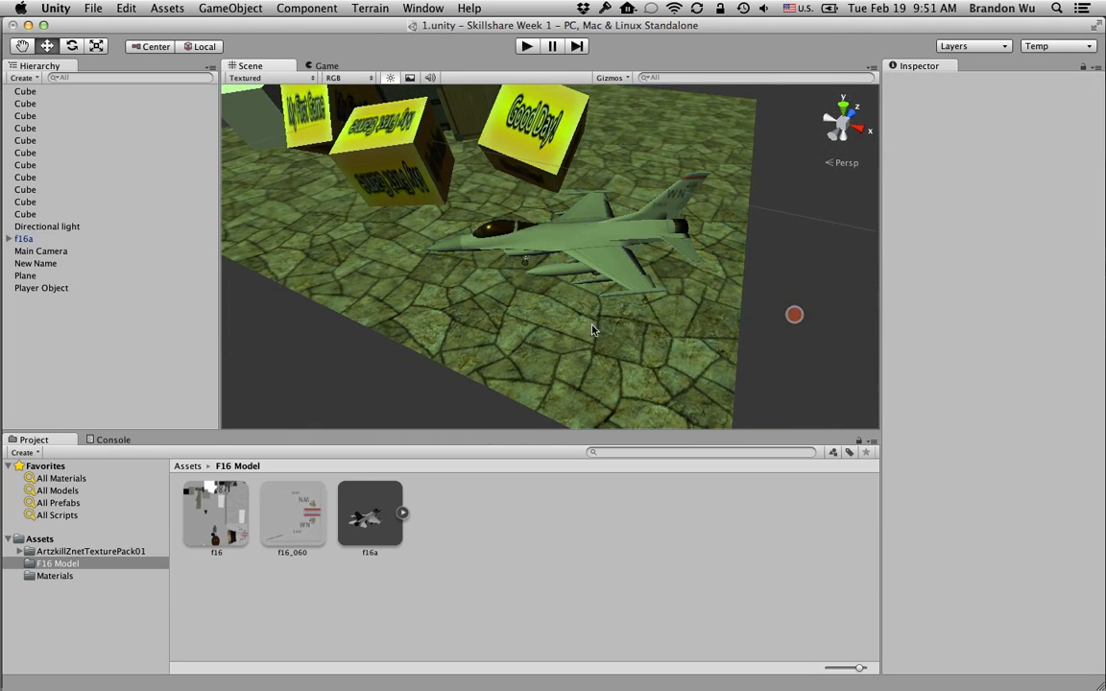
# Examine the placed jet up close from a low side angle, including its underside and landing gear
pyautogui.scroll(4, 571, 293)
pyautogui.keyDown('alt'); pyautogui.moveTo(571, 296); pyautogui.dragTo(591, 270); pyautogui.keyUp('alt')
pyautogui.scroll(4, 592, 272)
pyautogui.moveTo(595, 277); pyautogui.dragTo(566, 280, button='right')
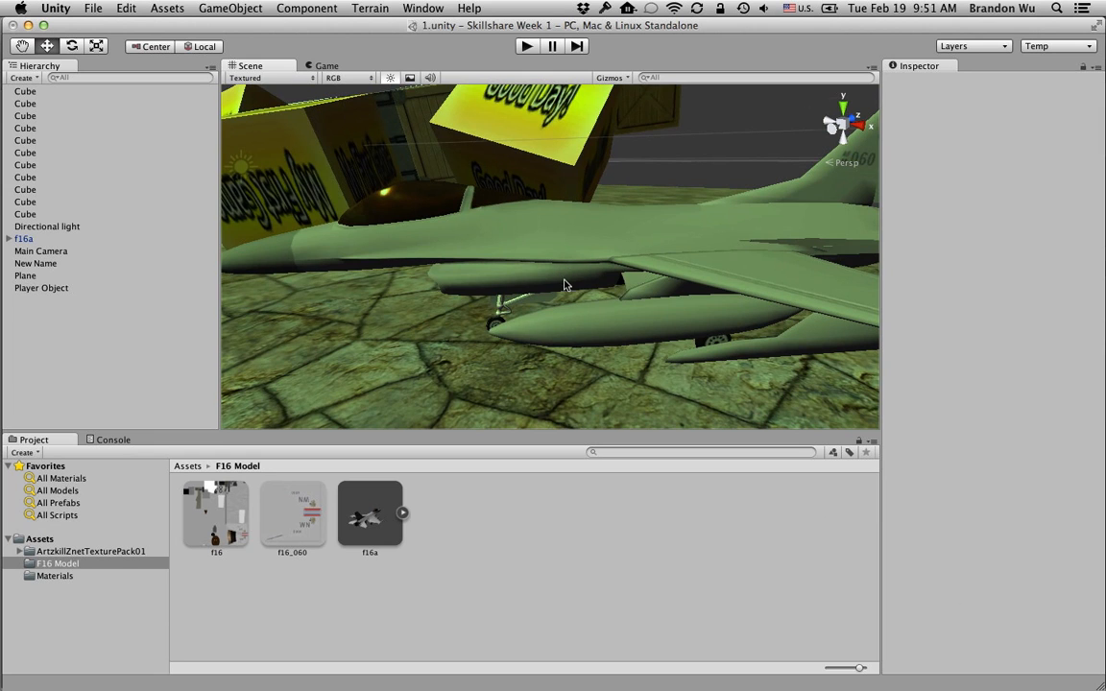
pyautogui.scroll(-8, 564, 284)
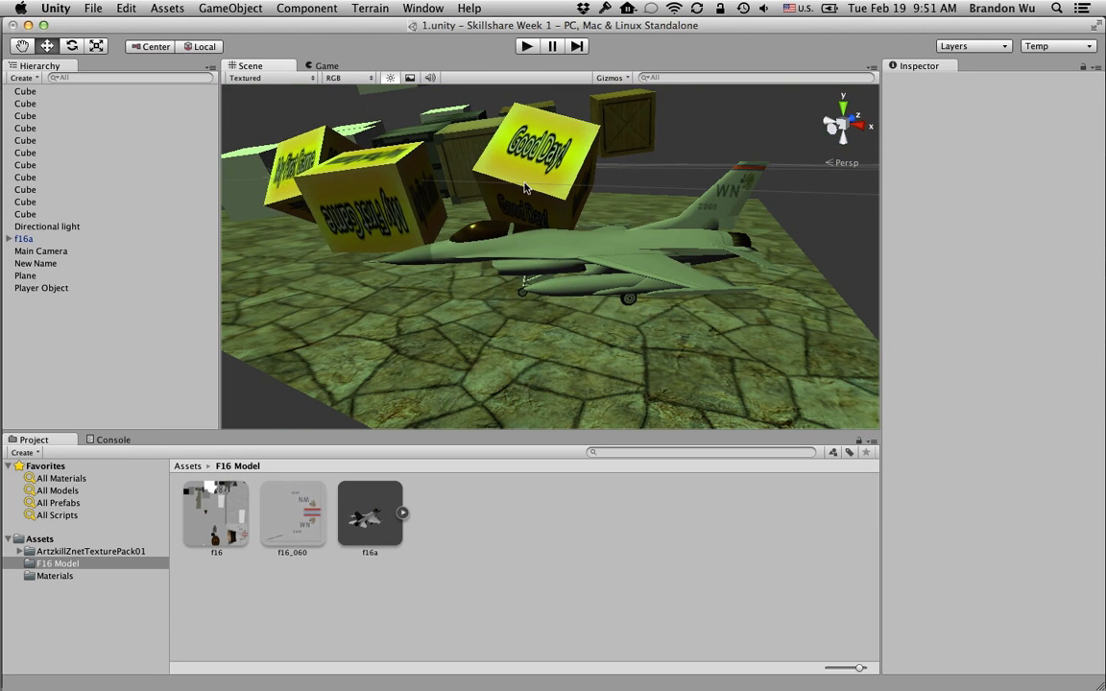
# Reopen the Asset Store window from the editor
pyautogui.click(422, 8)
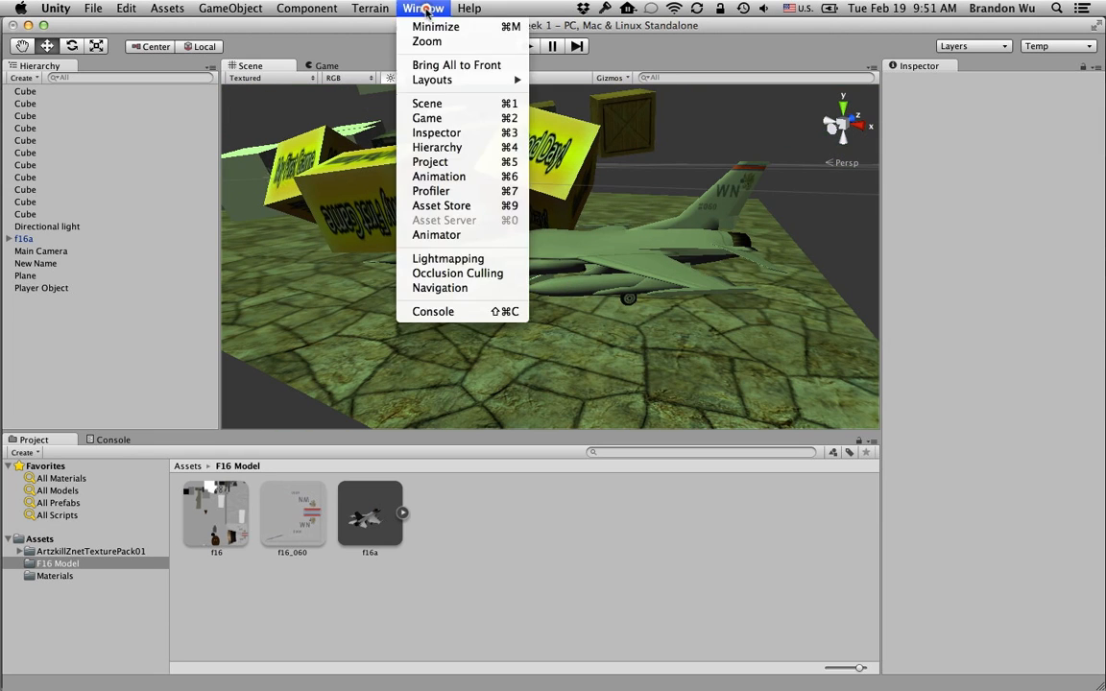
pyautogui.click(456, 204)
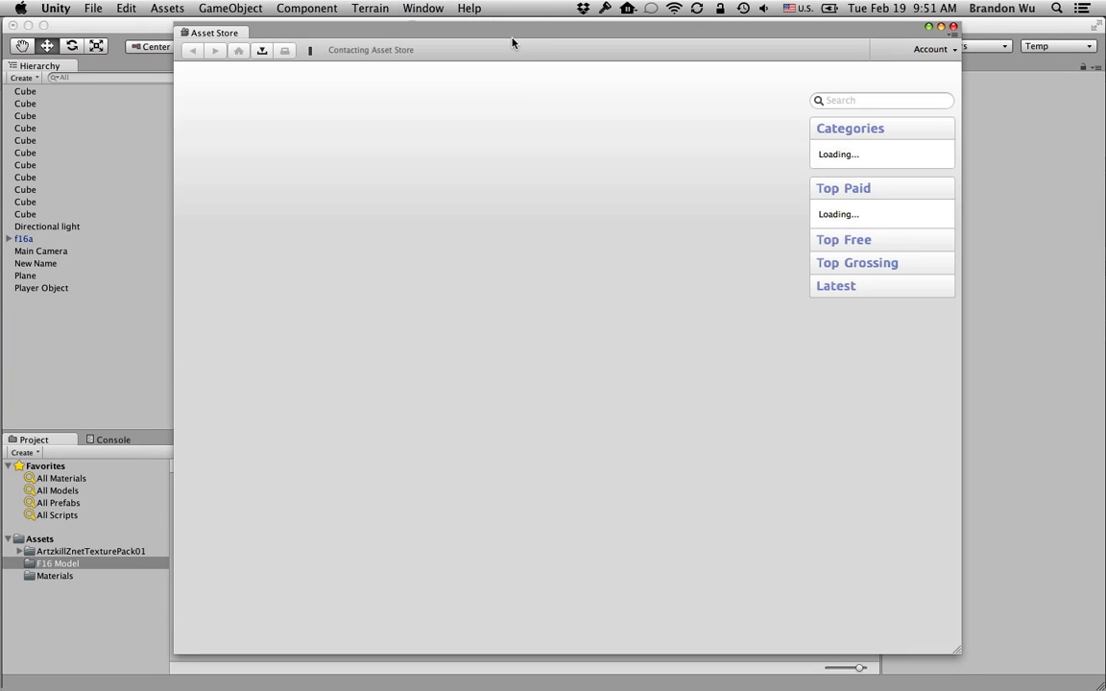